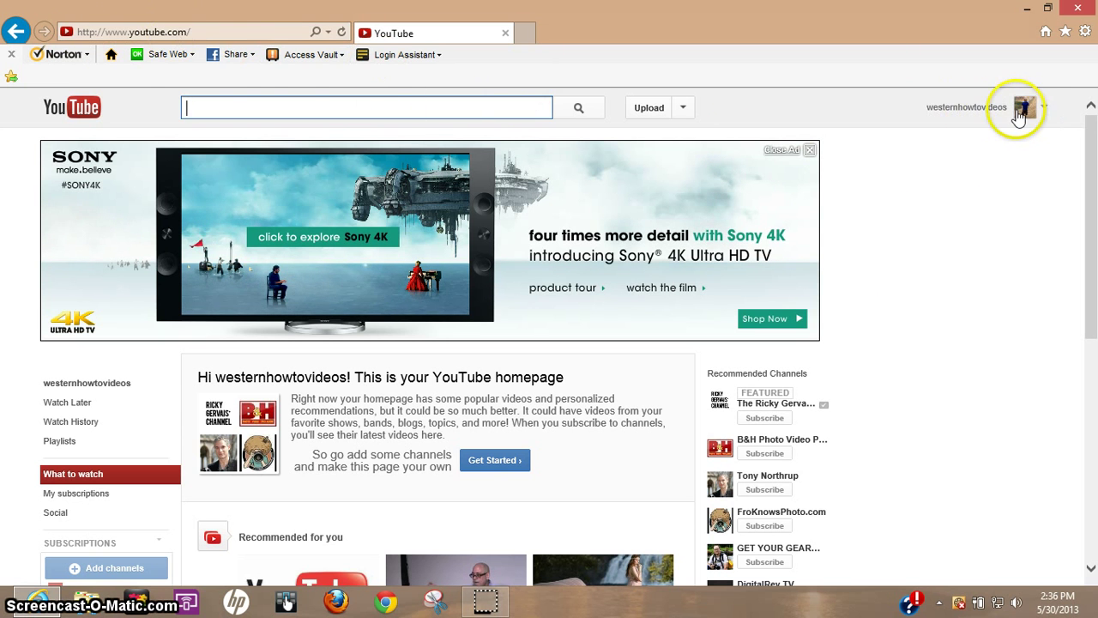
Step: Go to YouTube's upload page and start a Video Editor project named 'My Edited Video'
left_click(649, 109)
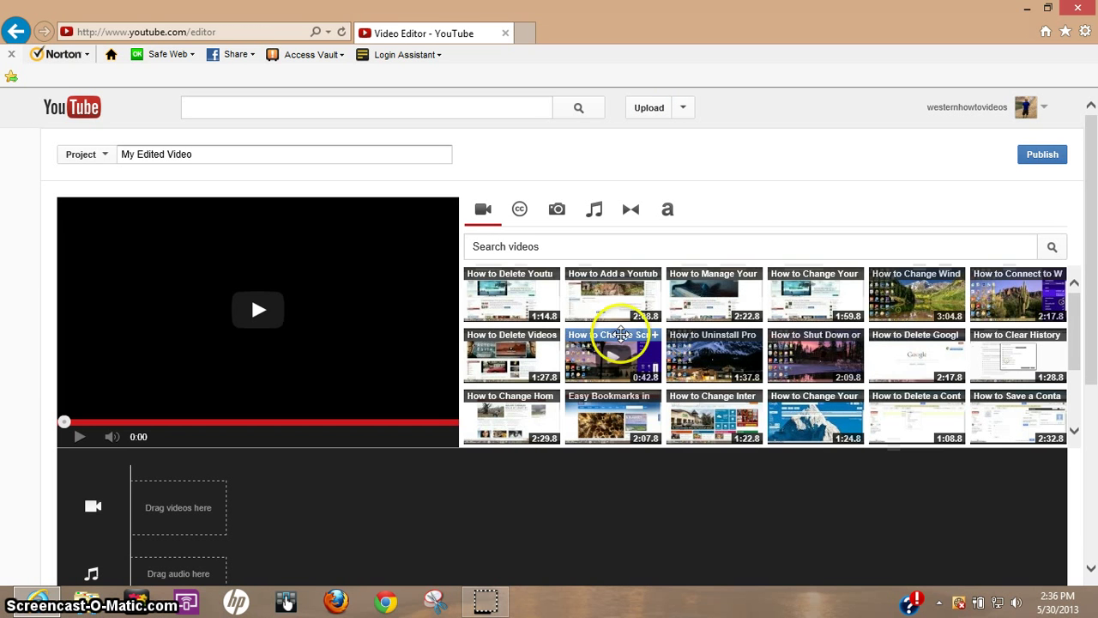
Step: Show the Creative Commons clip library in the editor's media panel
left_click(630, 283)
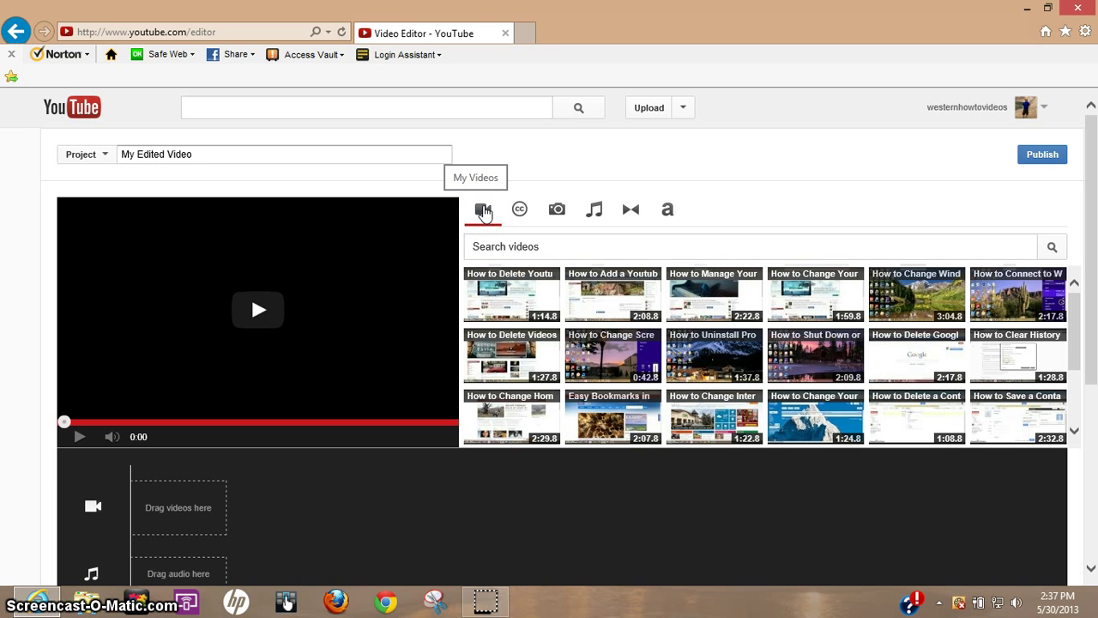
left_click(523, 211)
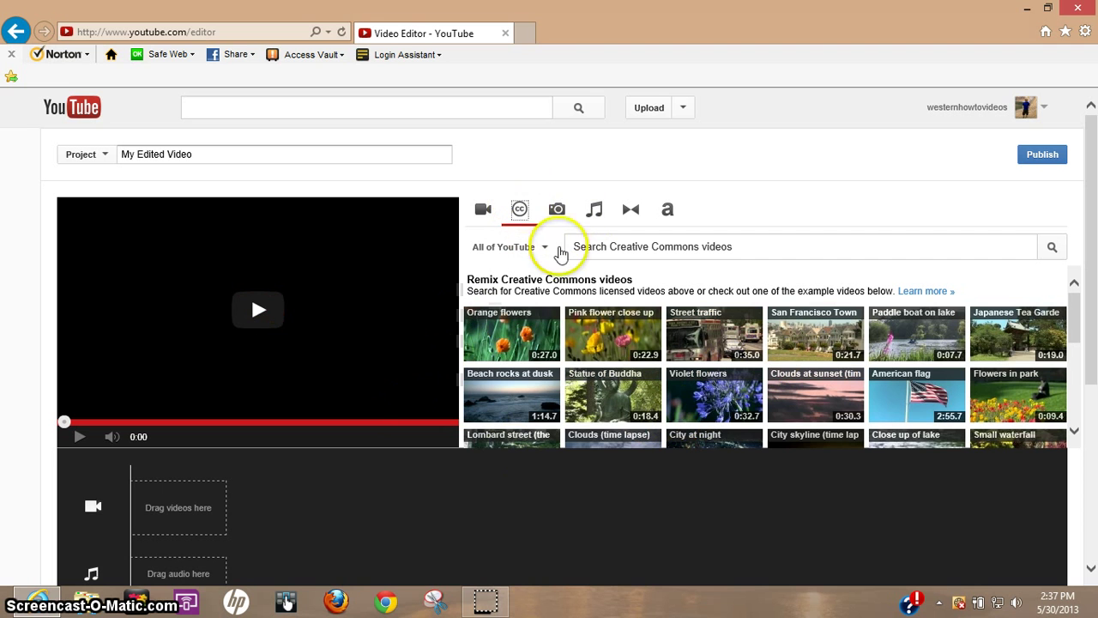
Step: Browse the Photos, Audio genres and Transitions libraries, ending on the Titles templates
left_click(557, 211)
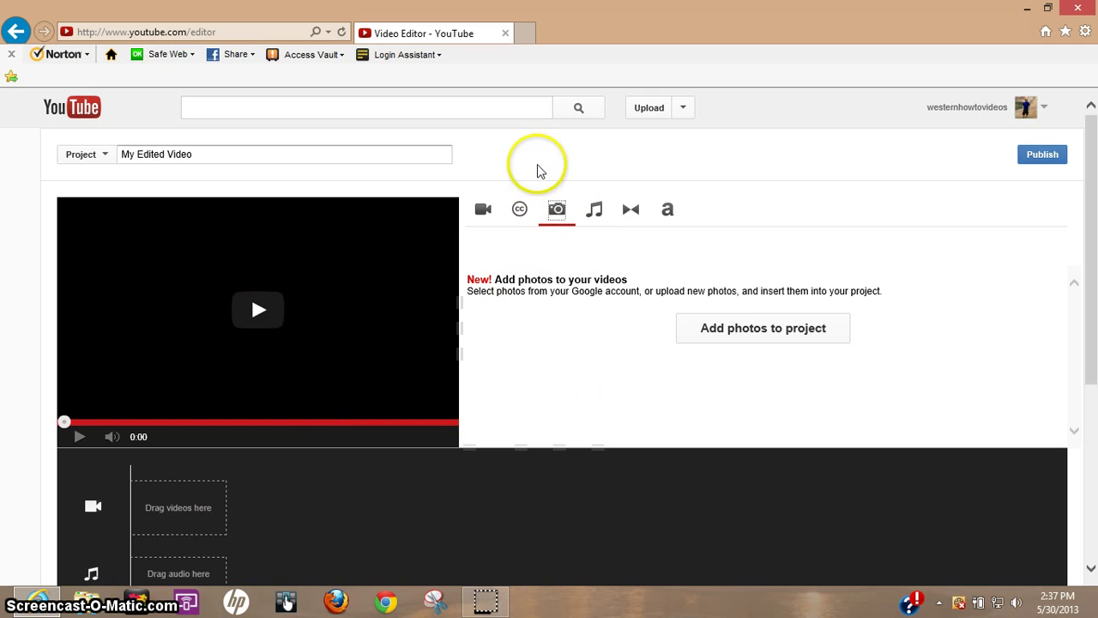
left_click(593, 210)
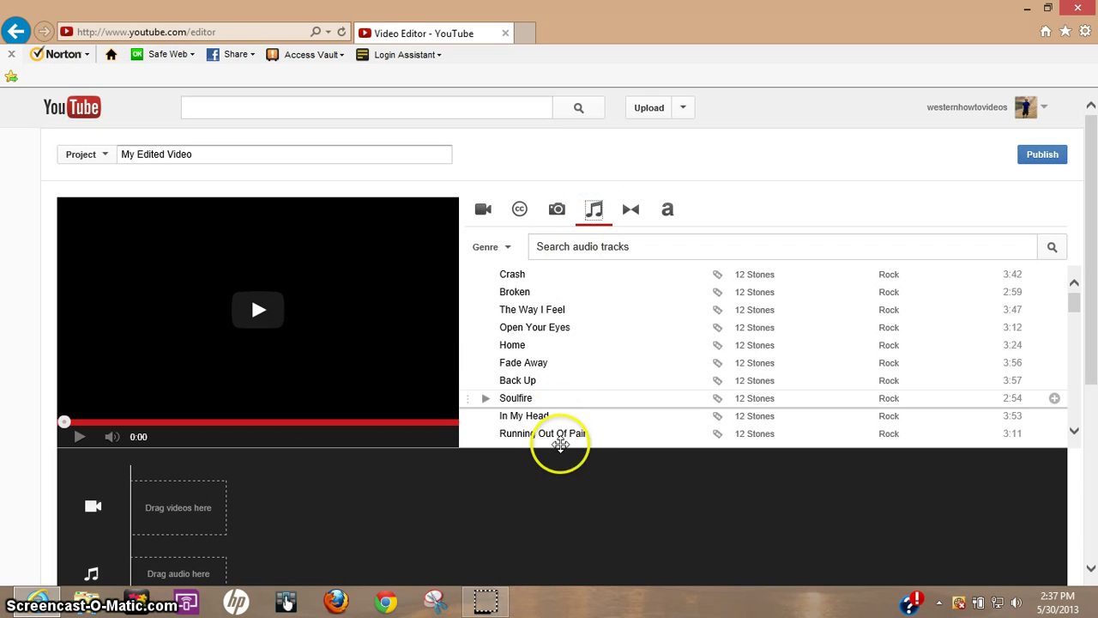
left_click(506, 248)
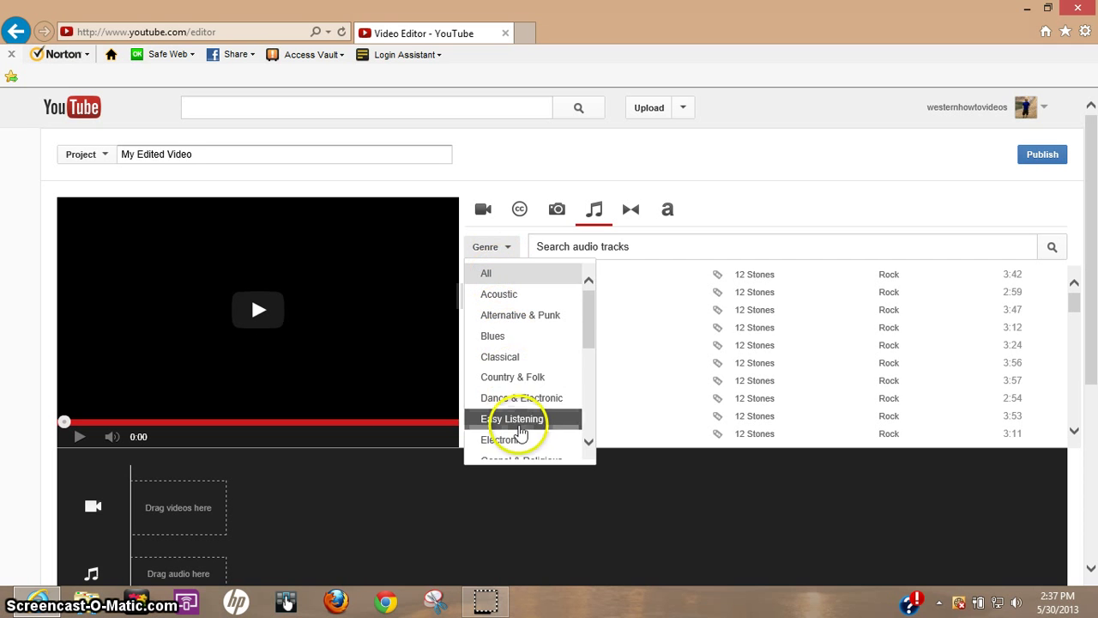
left_click_drag(588, 307, 589, 418)
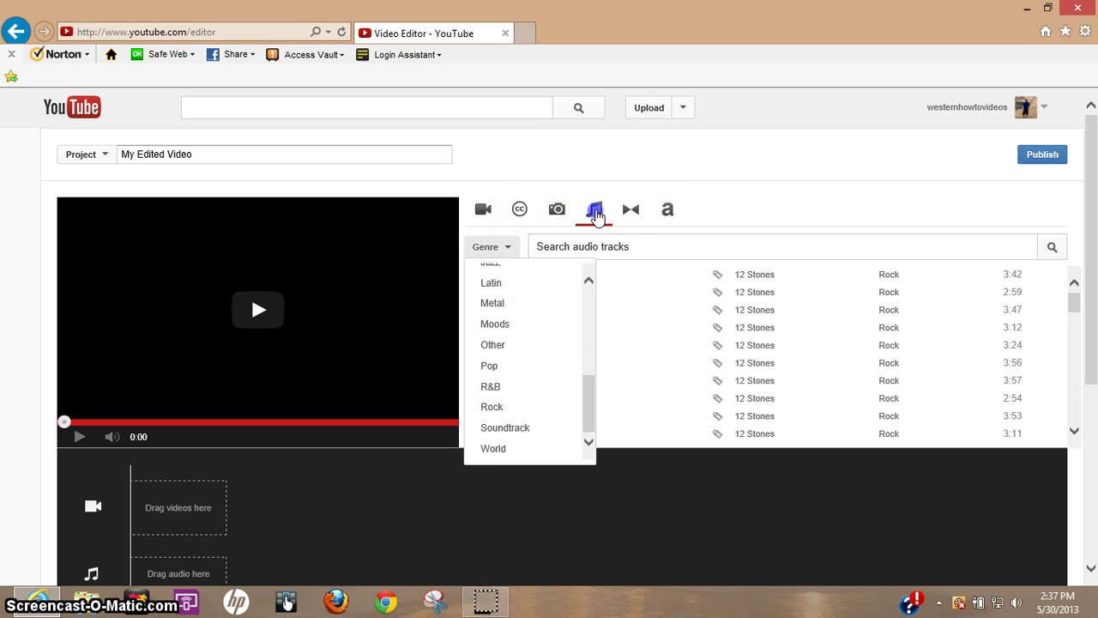
left_click(710, 210)
left_click(632, 212)
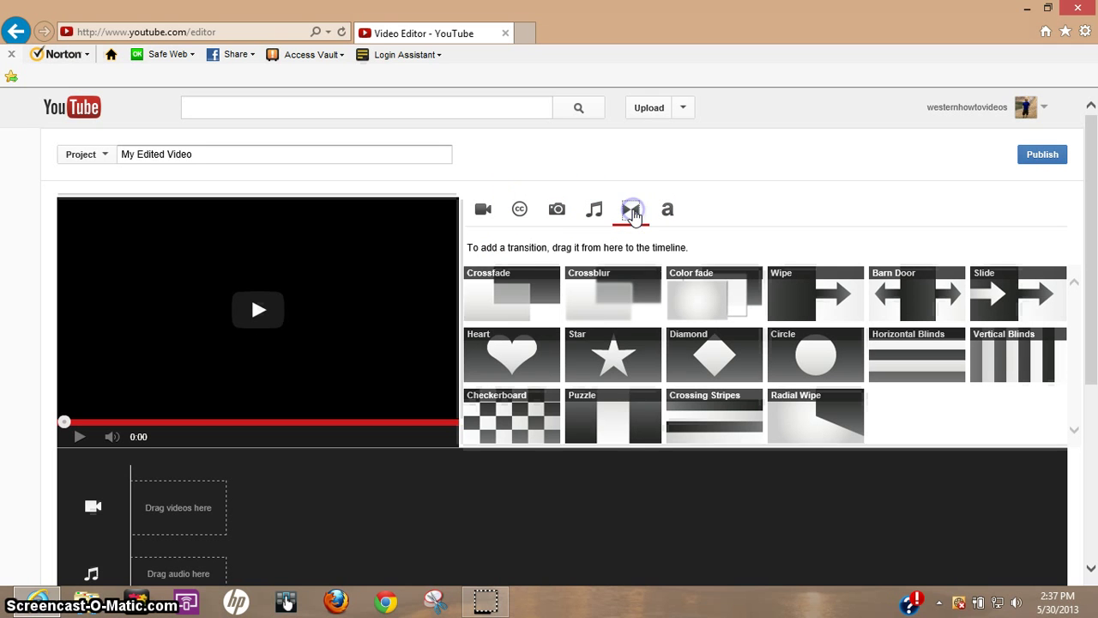
mouse_move(511, 293)
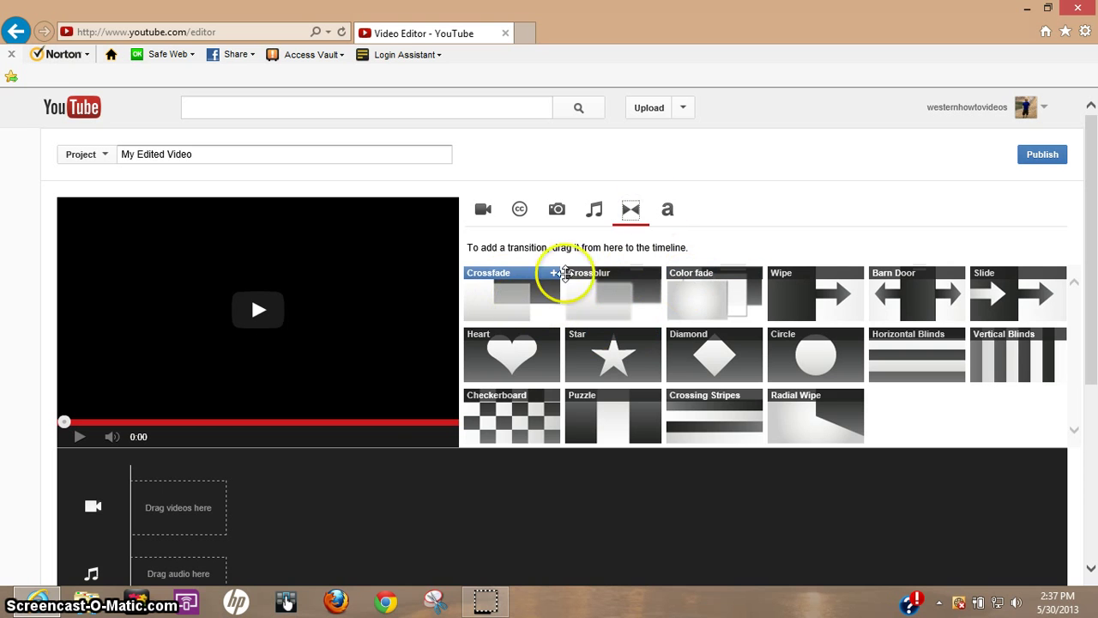
left_click(668, 212)
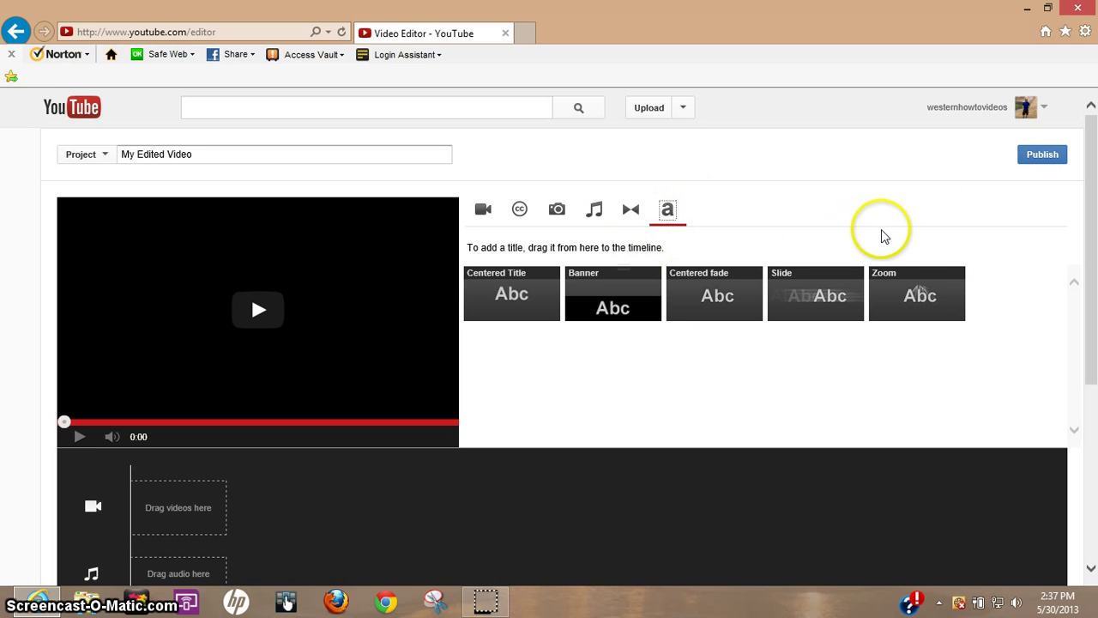
mouse_move(918, 294)
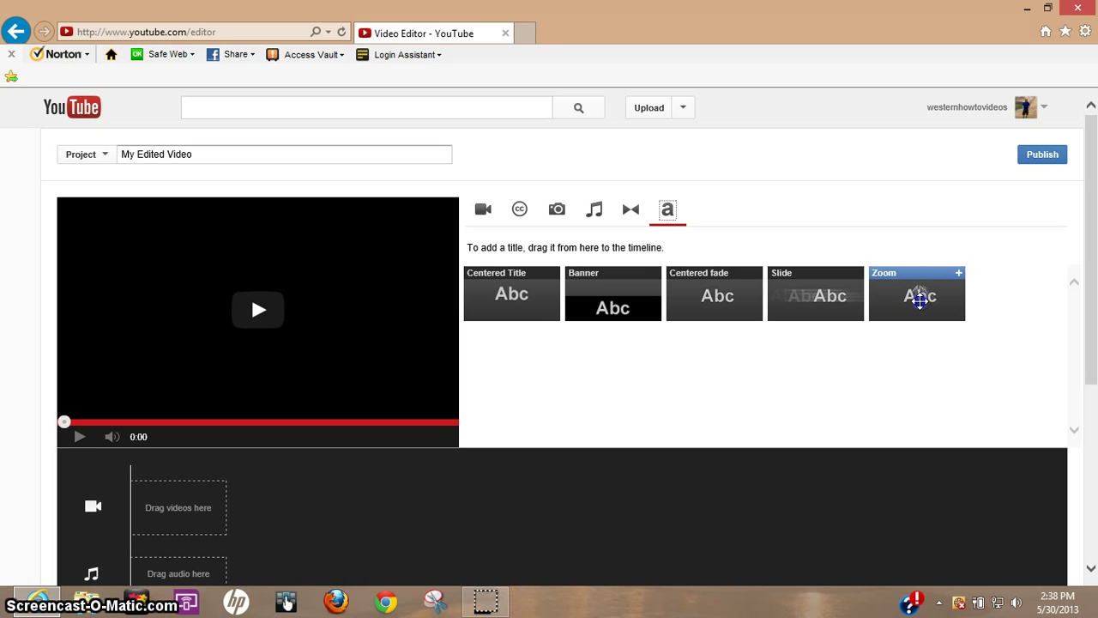
Step: Place a Zoom title at the timeline start and change its text to 'Sample Video'
mouse_move(920, 299)
left_mouse_down()
mouse_move(685, 396)
mouse_move(181, 510)
left_mouse_up()
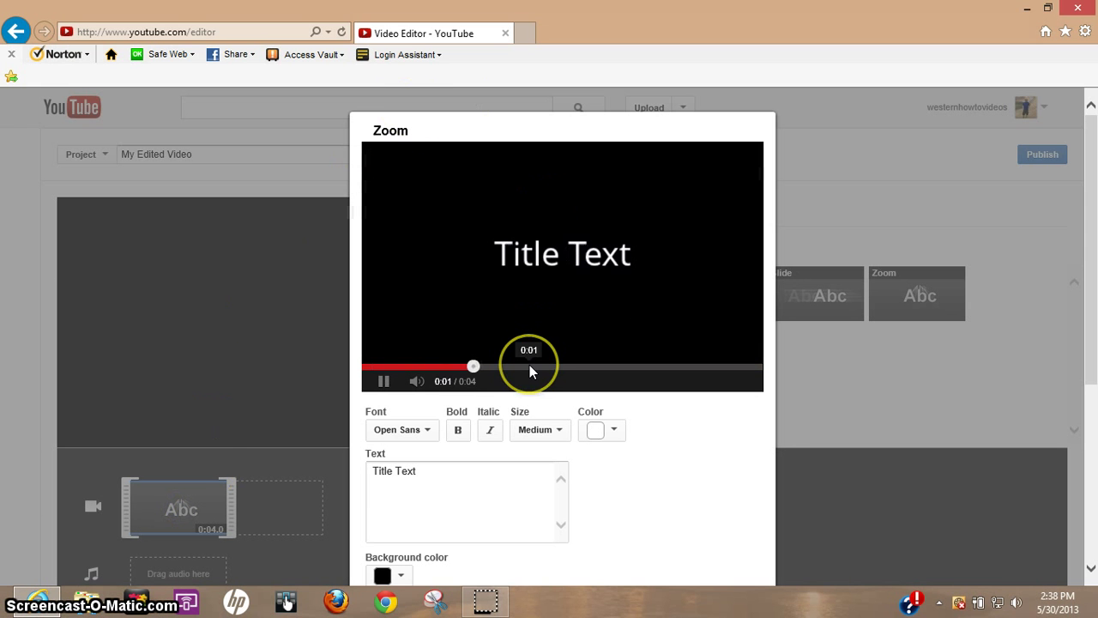
left_click_drag(417, 471, 401, 471)
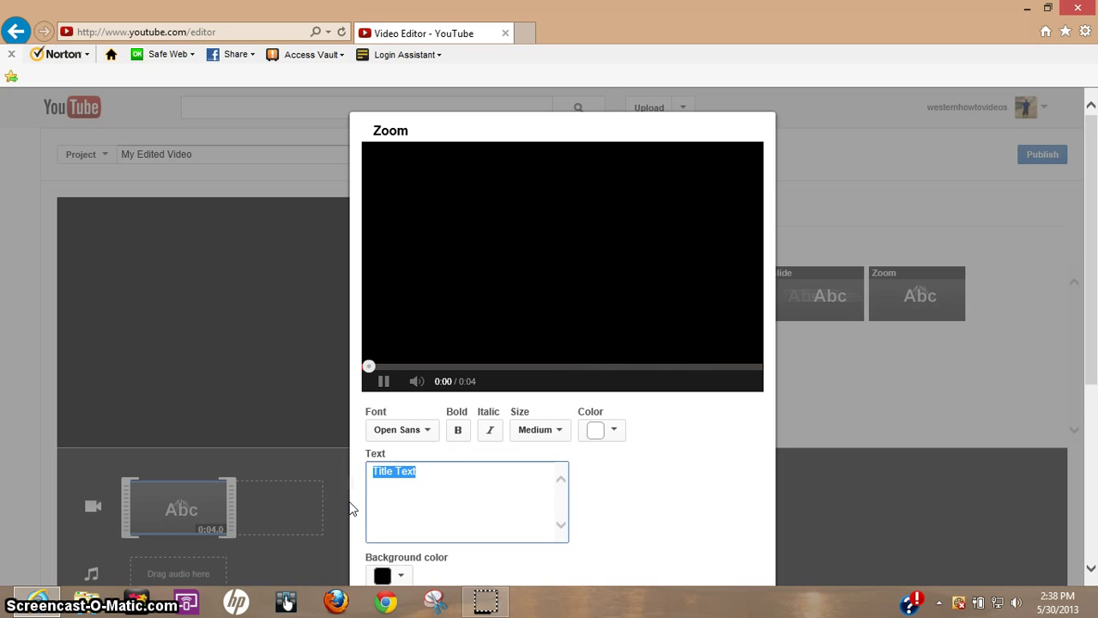
type("Sample")
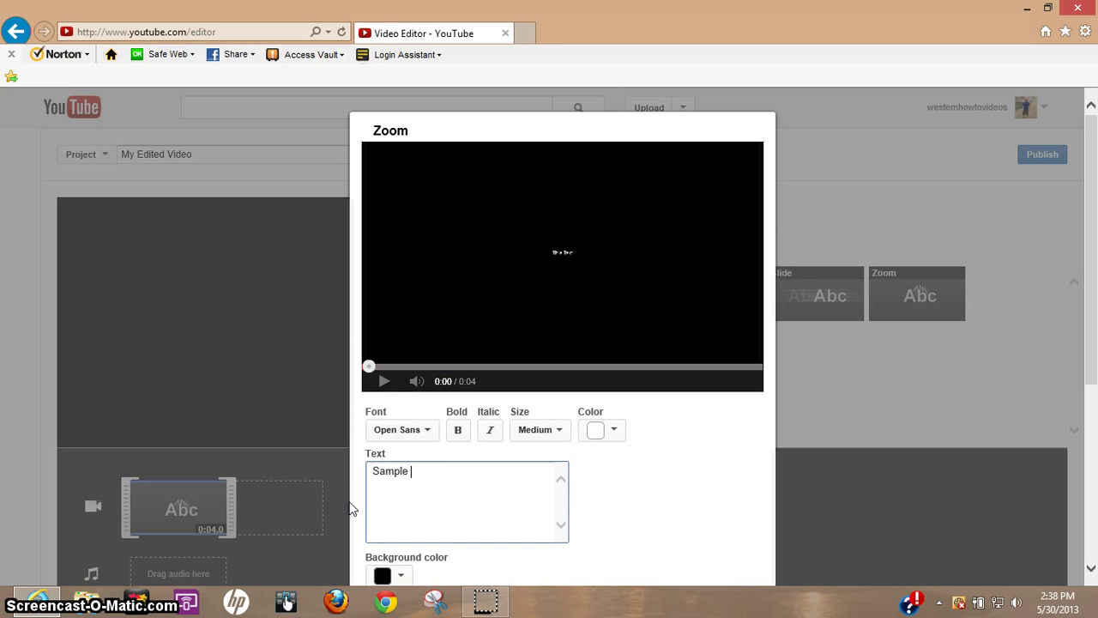
type(" Vi")
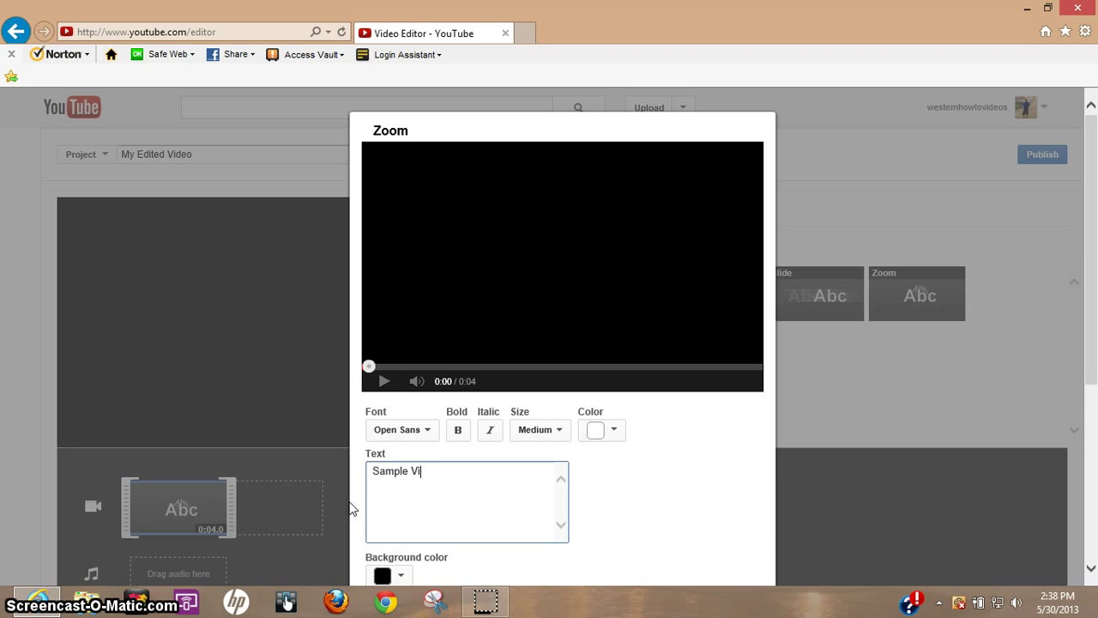
type("deo")
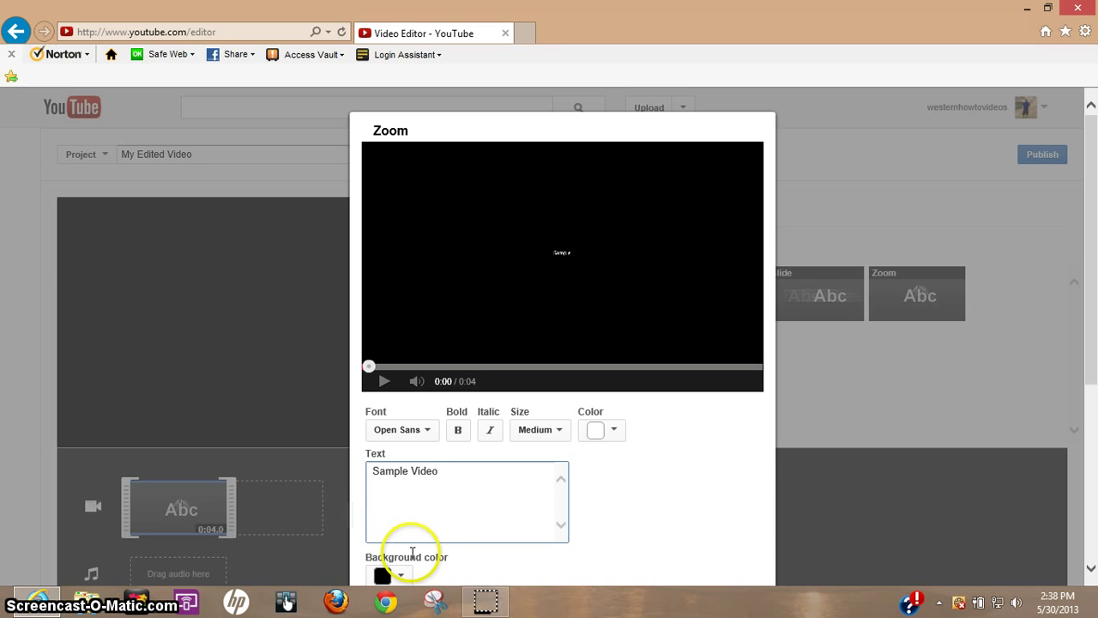
left_click(496, 481)
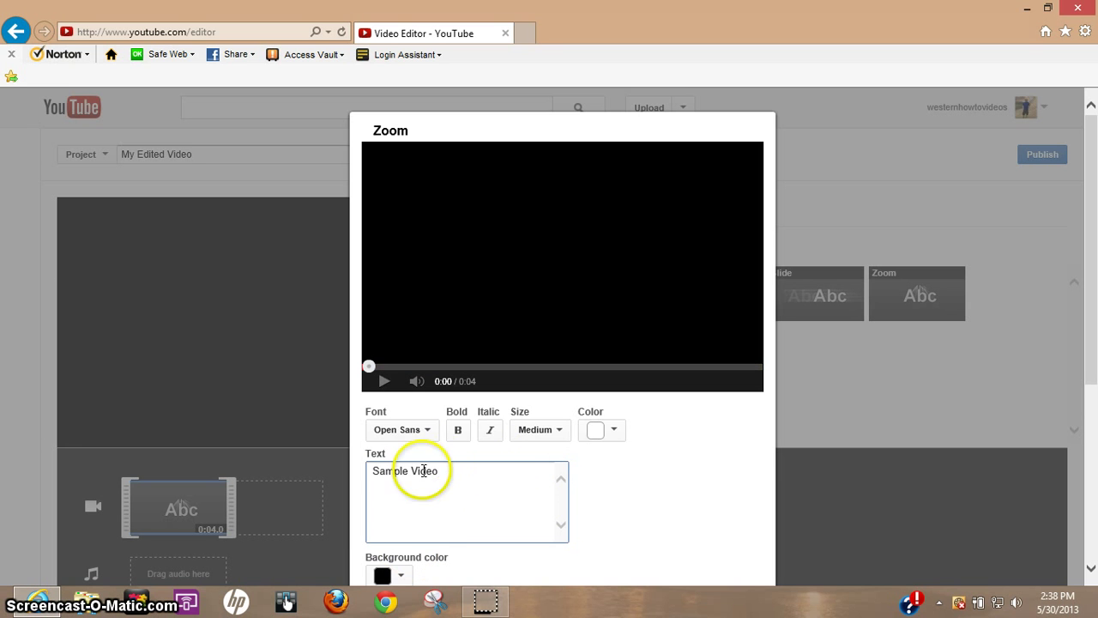
left_click(426, 432)
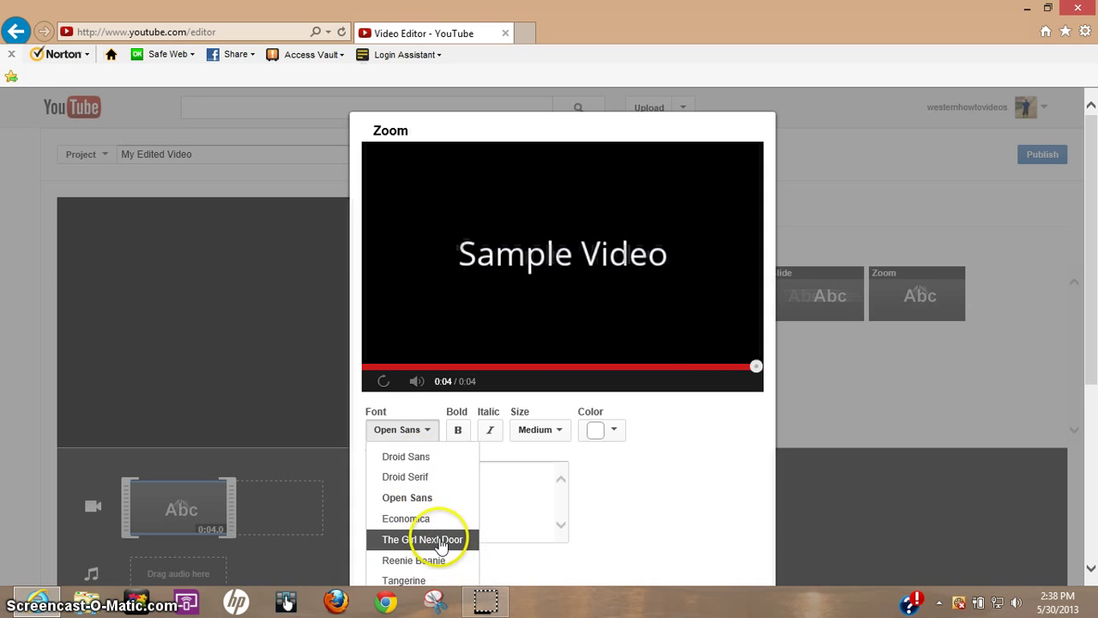
Step: Set the title to The Girl Next Door font, Large size, in blue
left_click(444, 540)
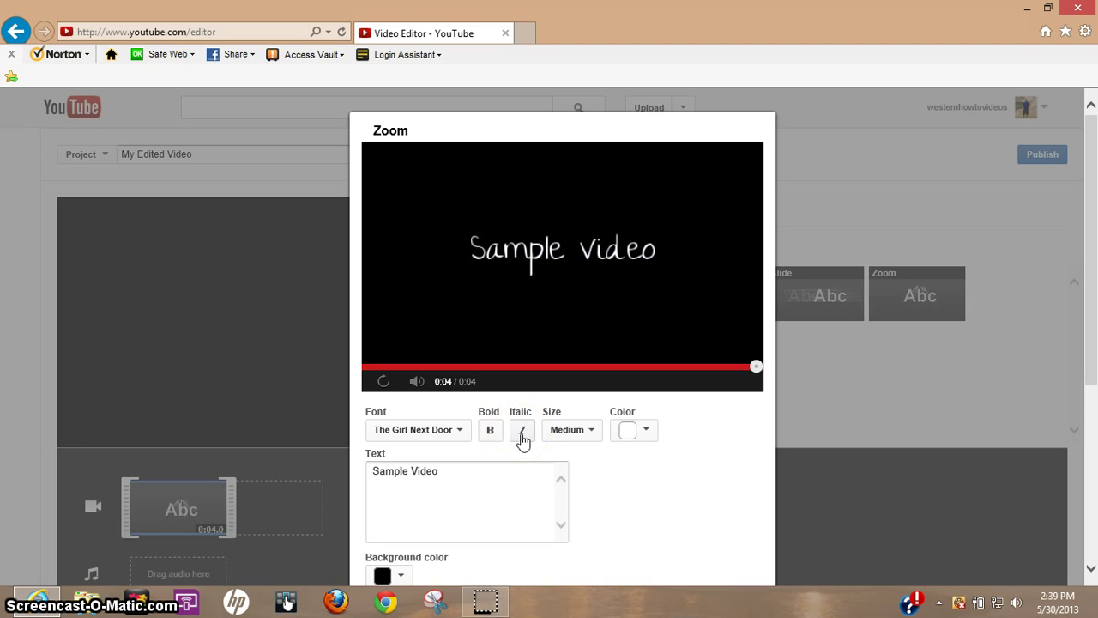
left_click(593, 431)
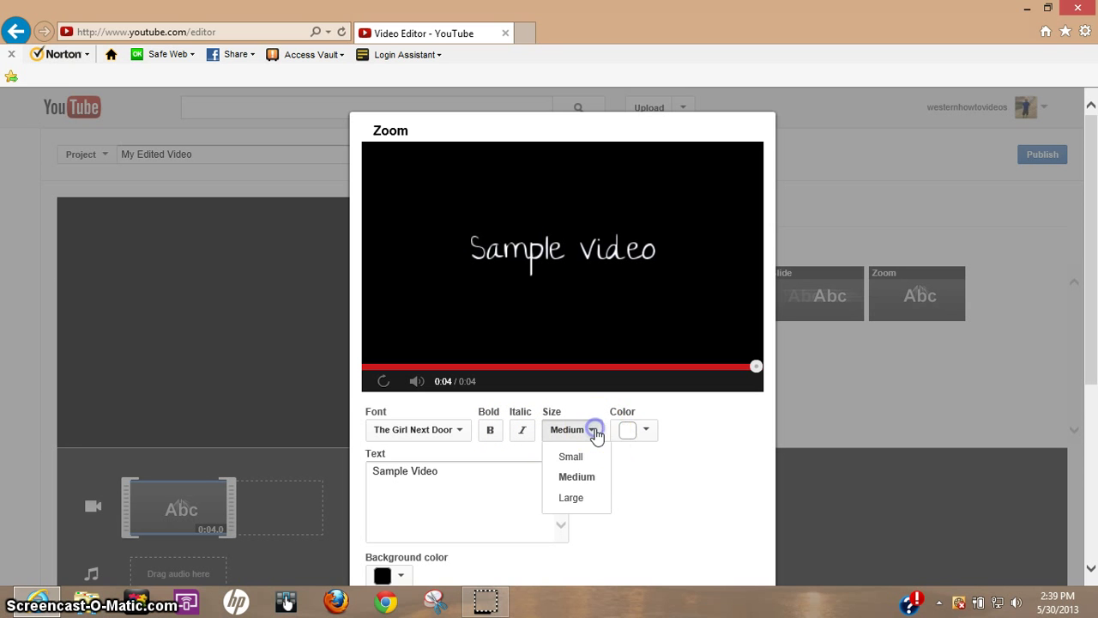
left_click(587, 498)
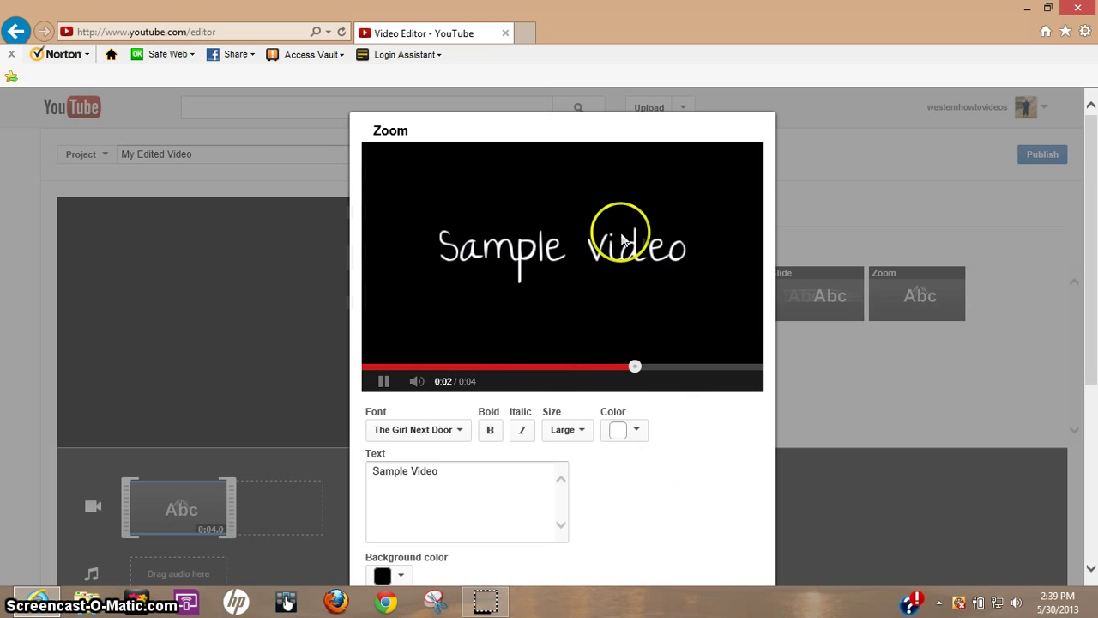
left_click(636, 432)
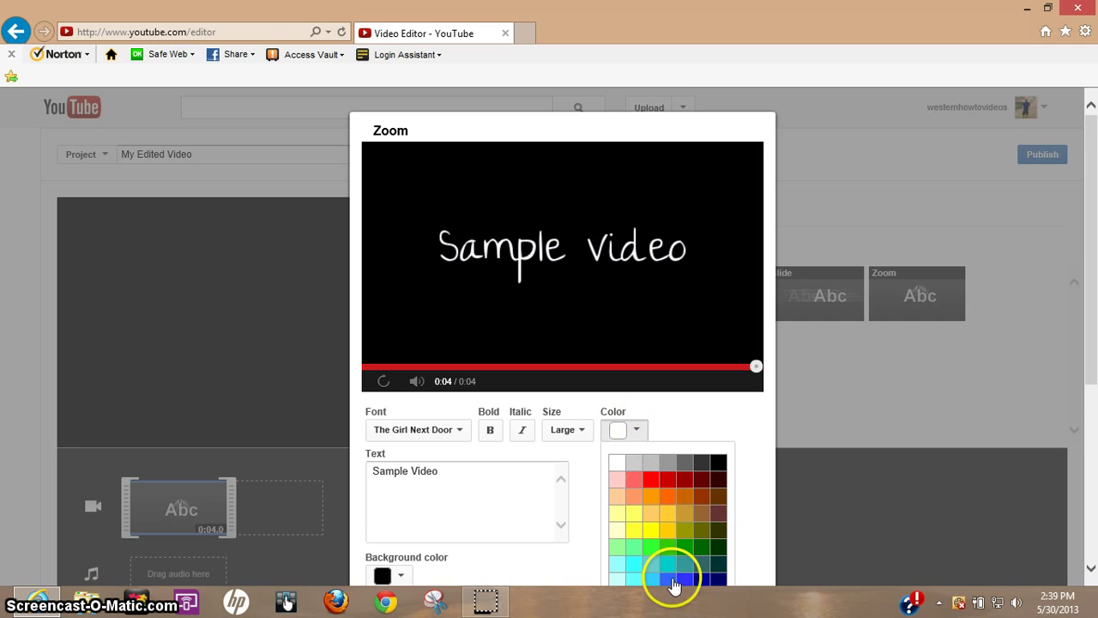
scroll(691, 583, "down", 1)
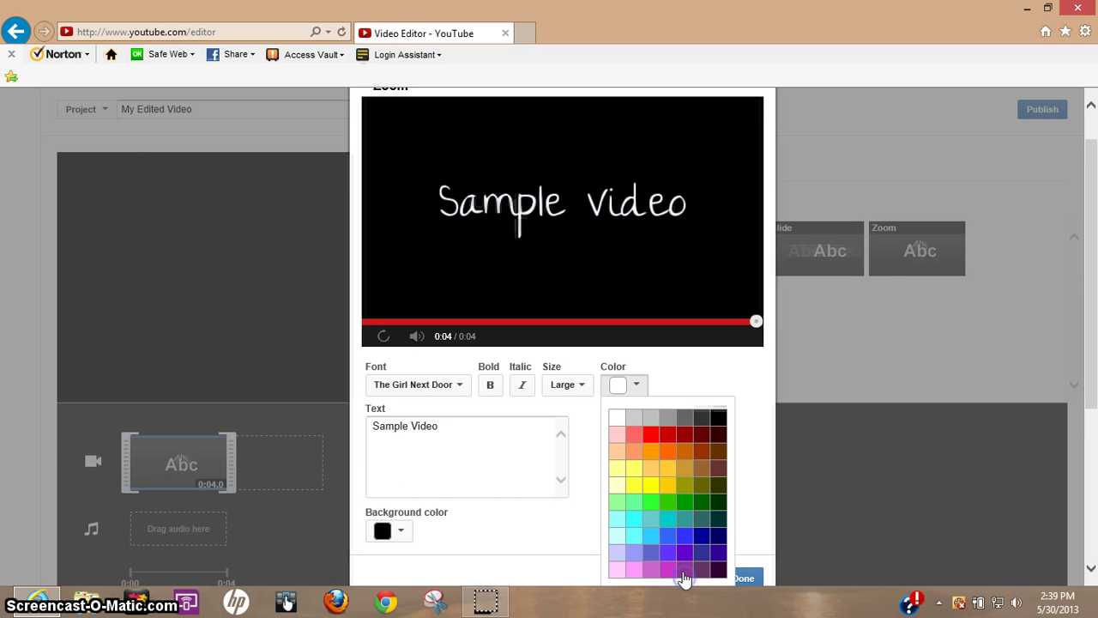
left_click(690, 542)
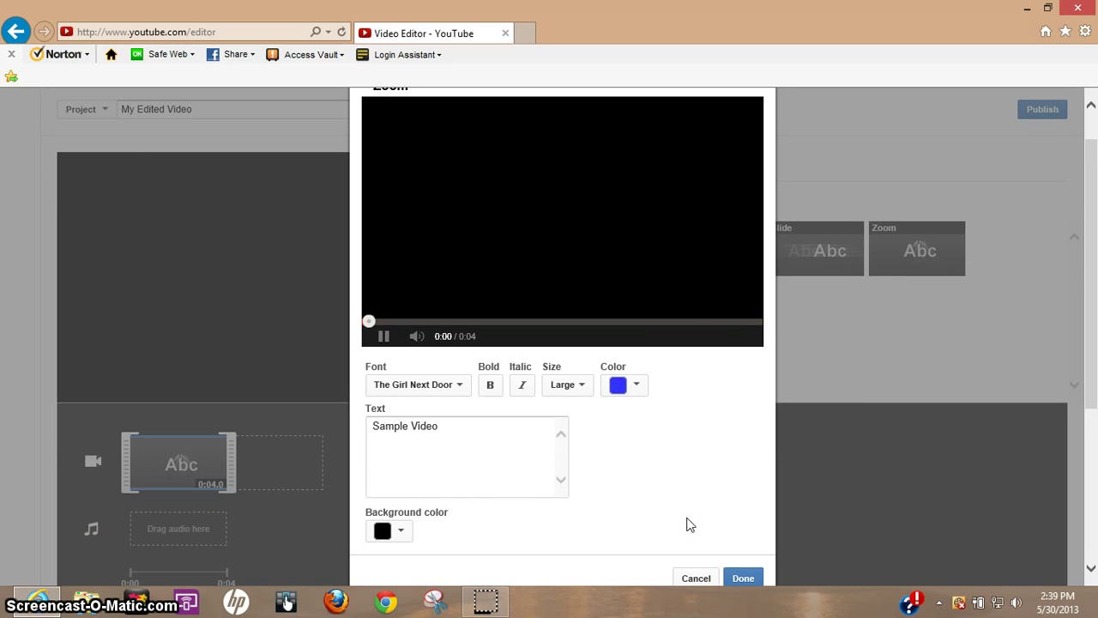
left_click(688, 515)
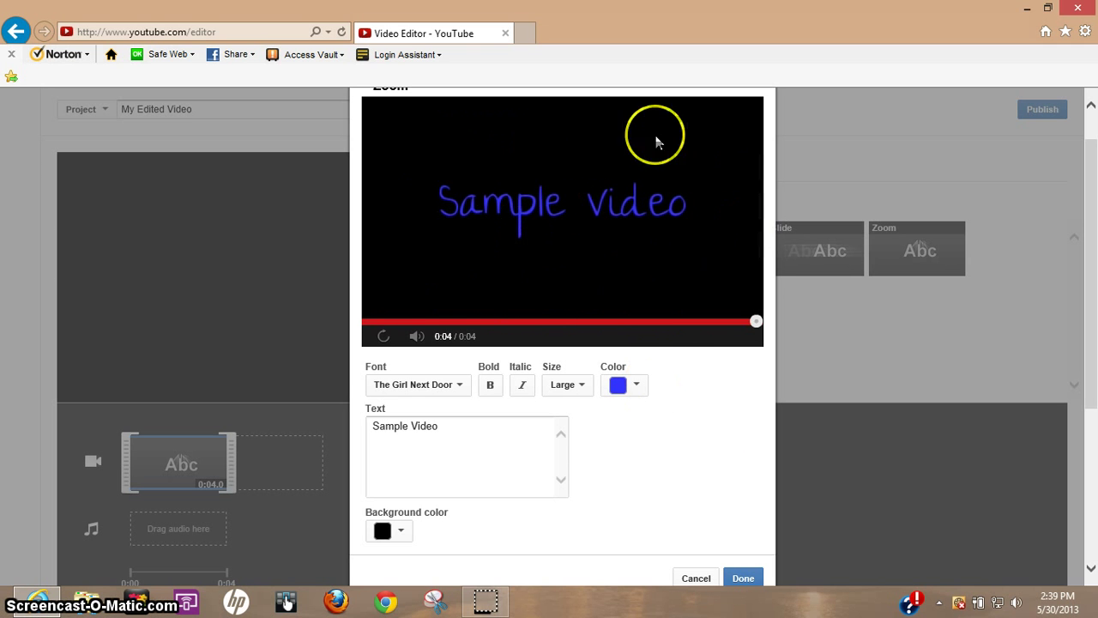
Step: Change the Zoom title's background from black to gray and finish the title settings
left_click(401, 531)
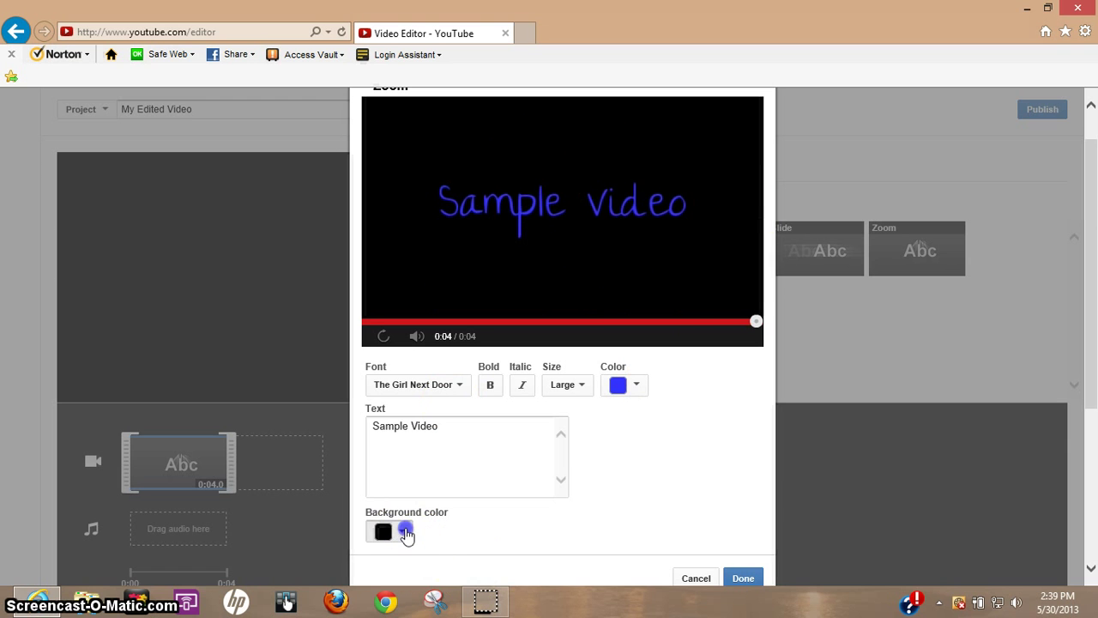
scroll(620, 493, "down", 5)
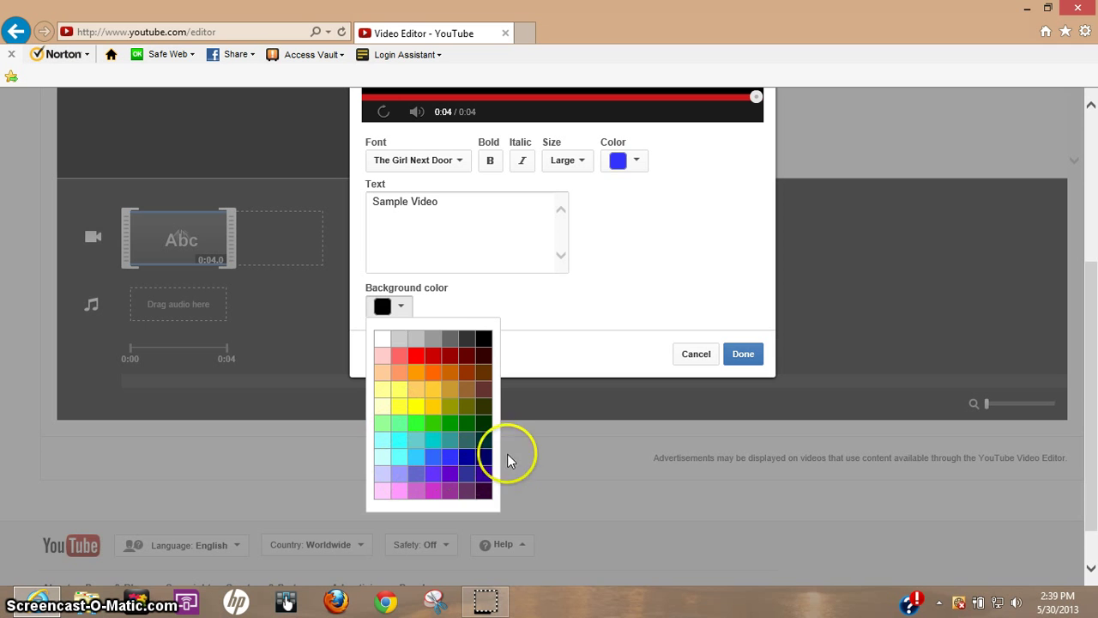
left_click(437, 342)
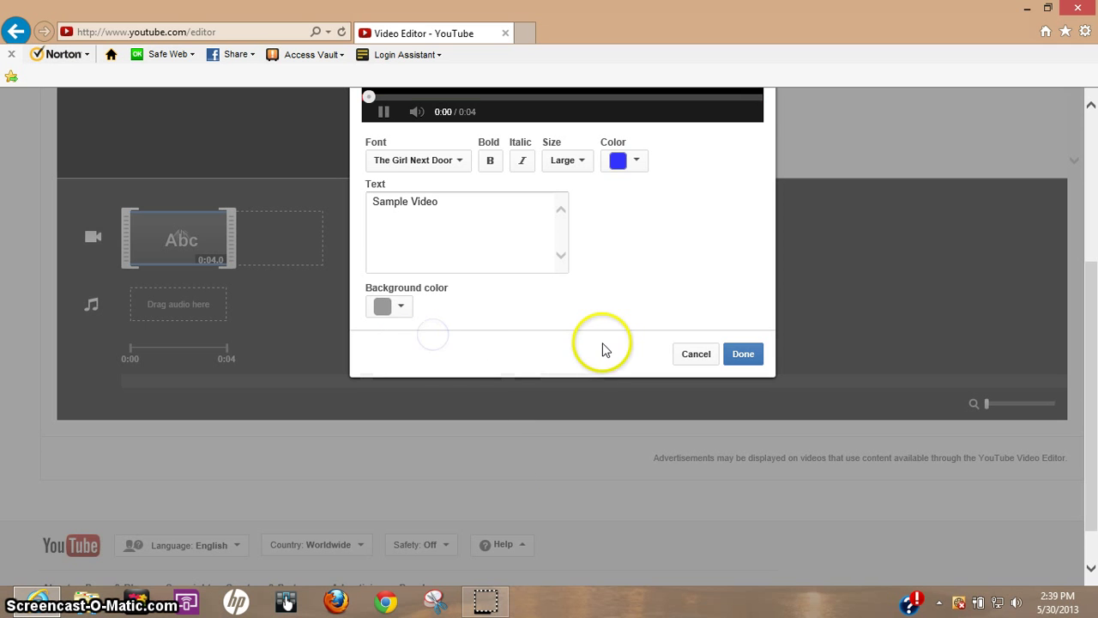
scroll(608, 344, "up", 6)
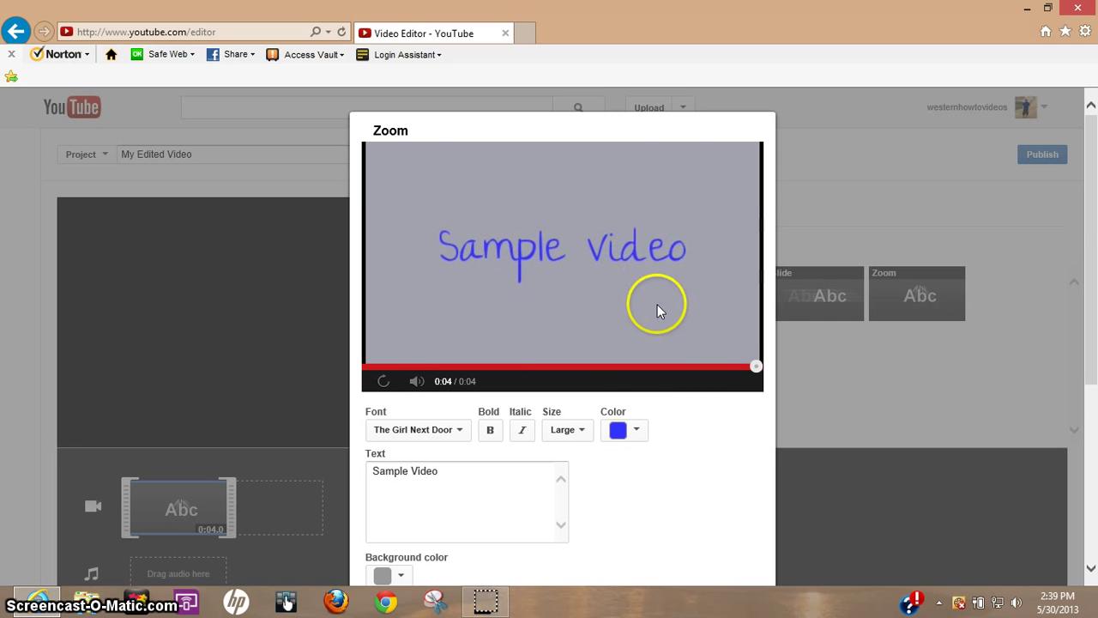
scroll(669, 309, "down", 5)
left_click(743, 399)
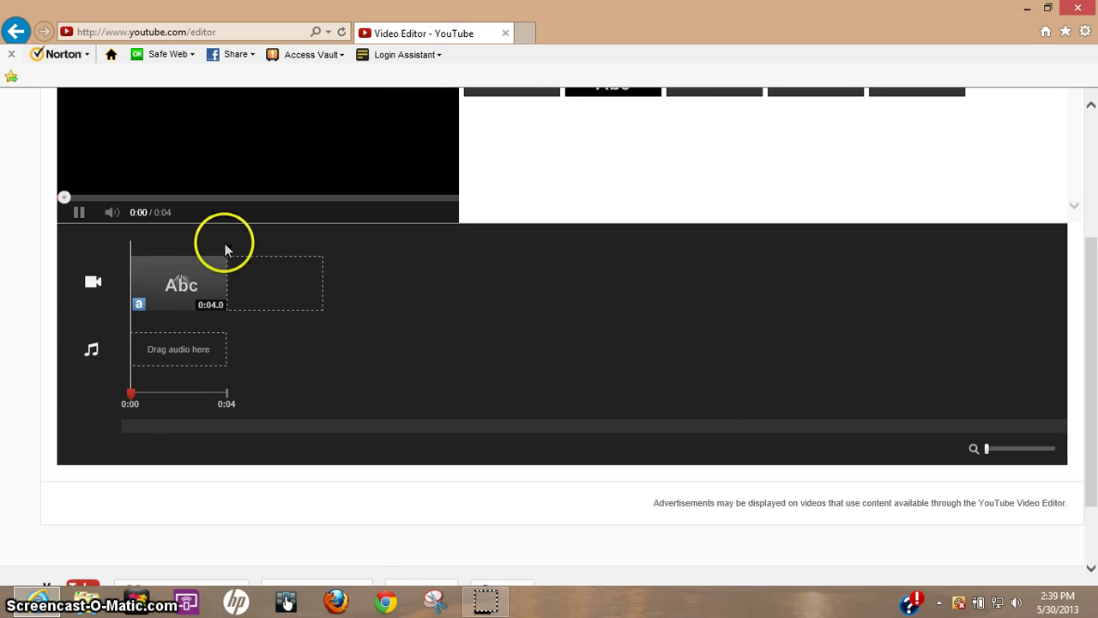
Step: Insert a 2-second Crossfade transition directly after the Sample Video title clip
left_click(197, 271)
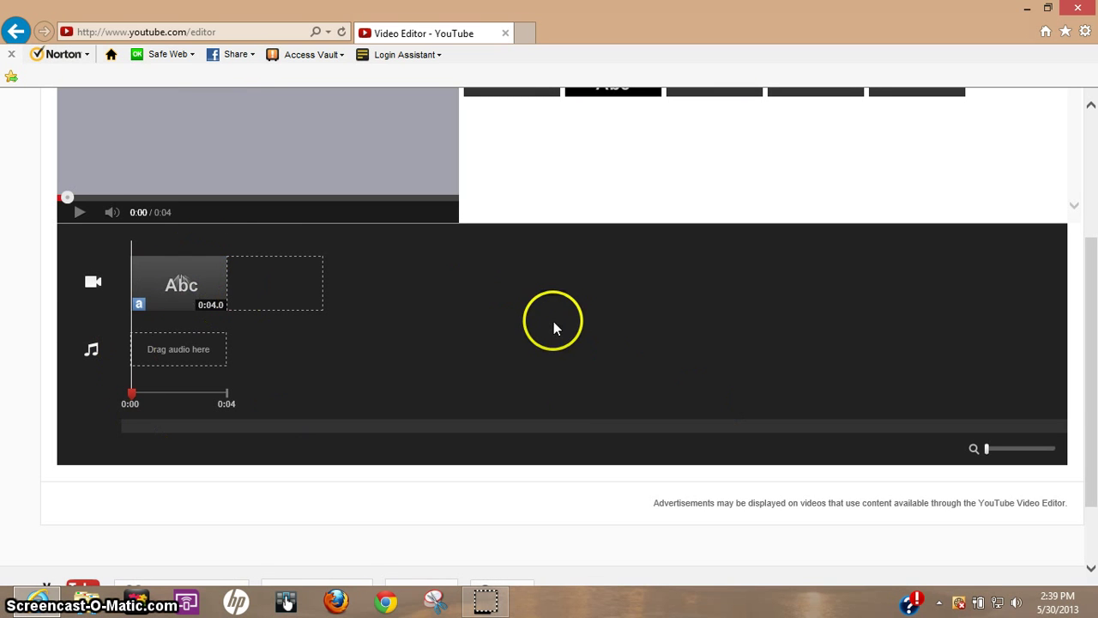
scroll(506, 339, "up", 1)
scroll(503, 351, "up", 1)
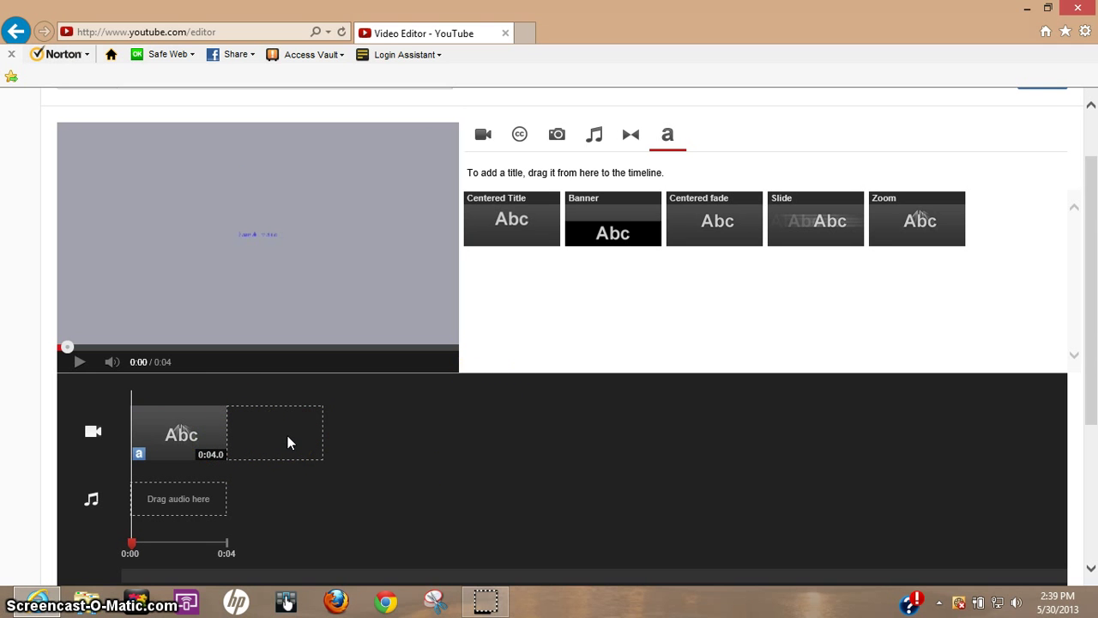
left_click(630, 135)
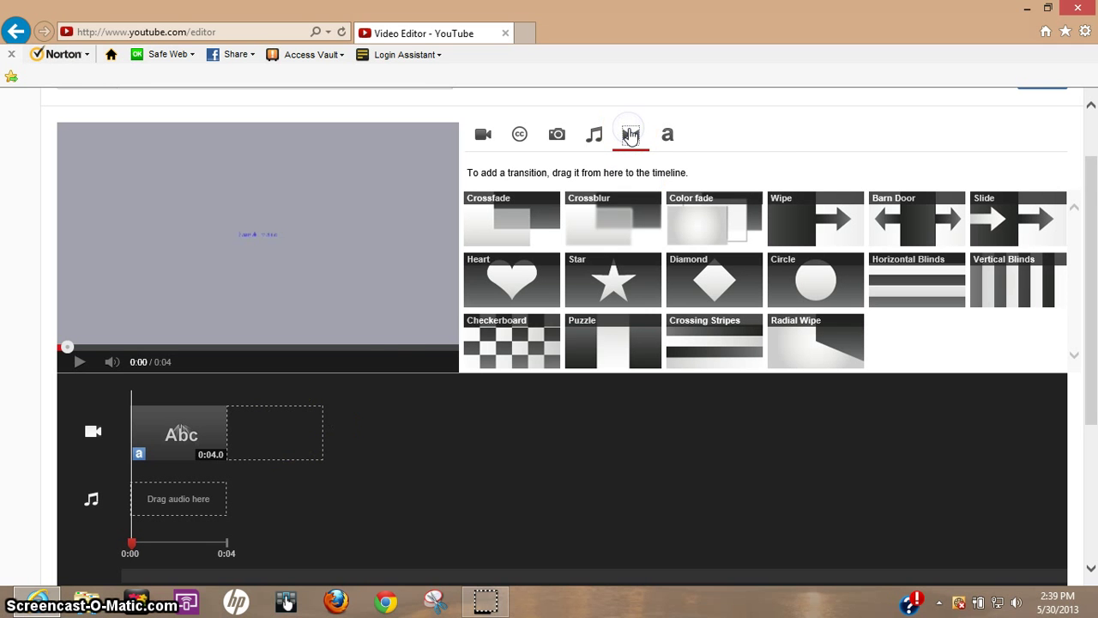
mouse_move(512, 218)
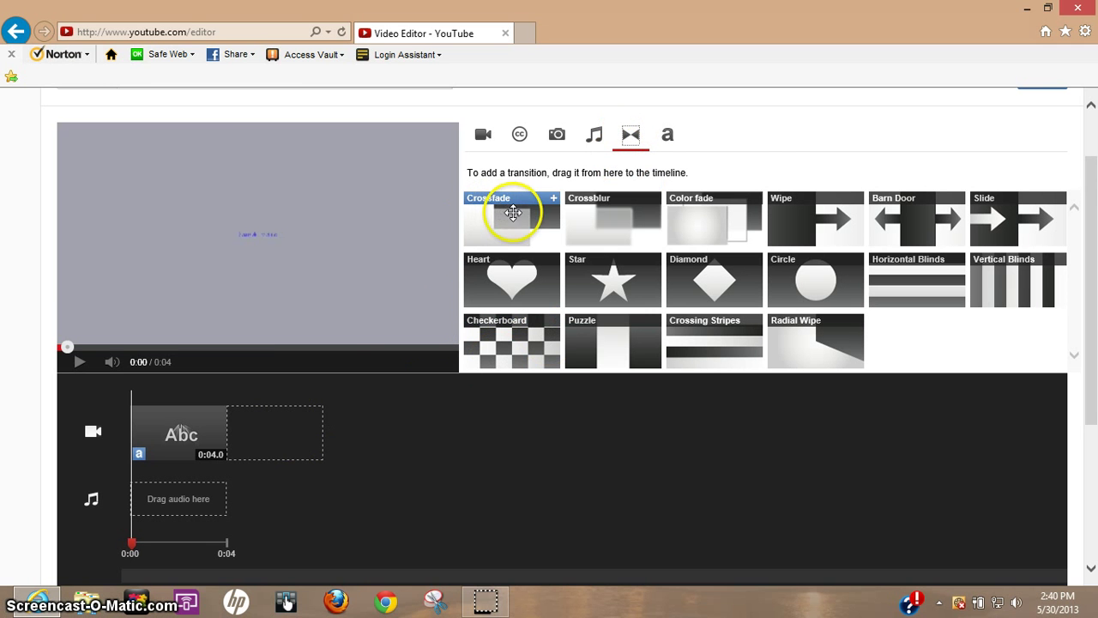
left_click_drag(513, 213, 276, 436)
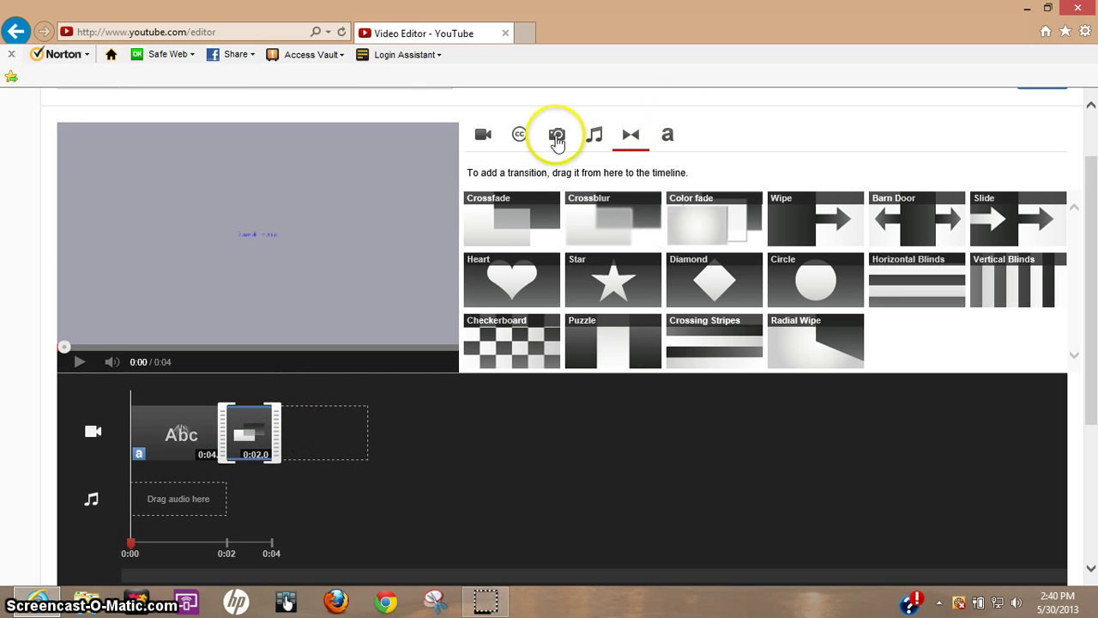
Step: Add the 29-second City at night clip after the crossfade and rewind playback to the start
left_click(520, 136)
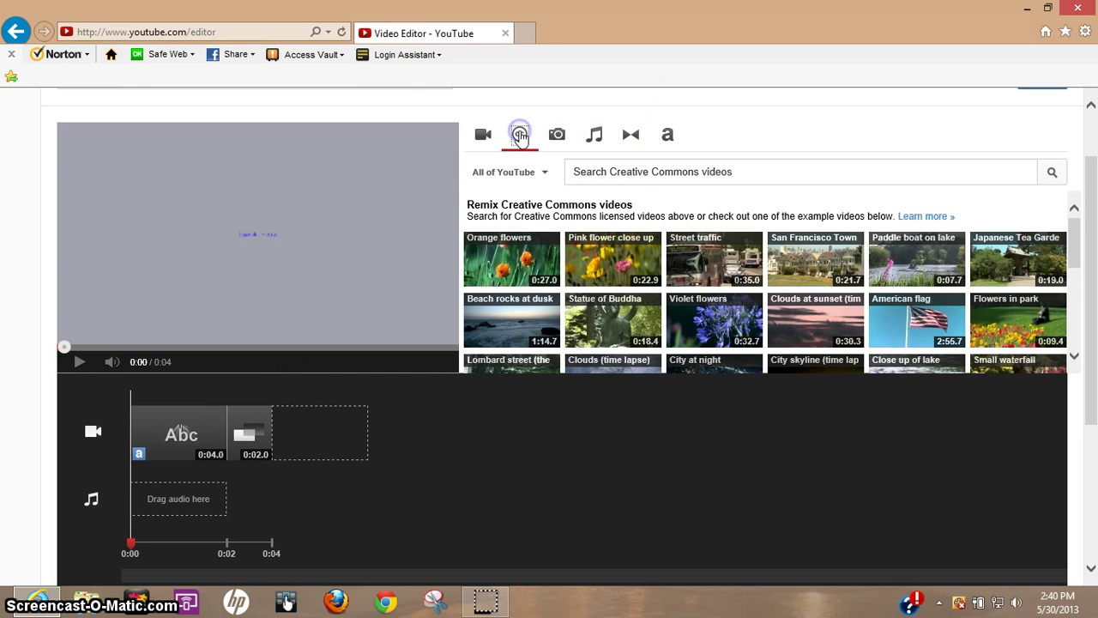
left_click_drag(1073, 215, 1085, 297)
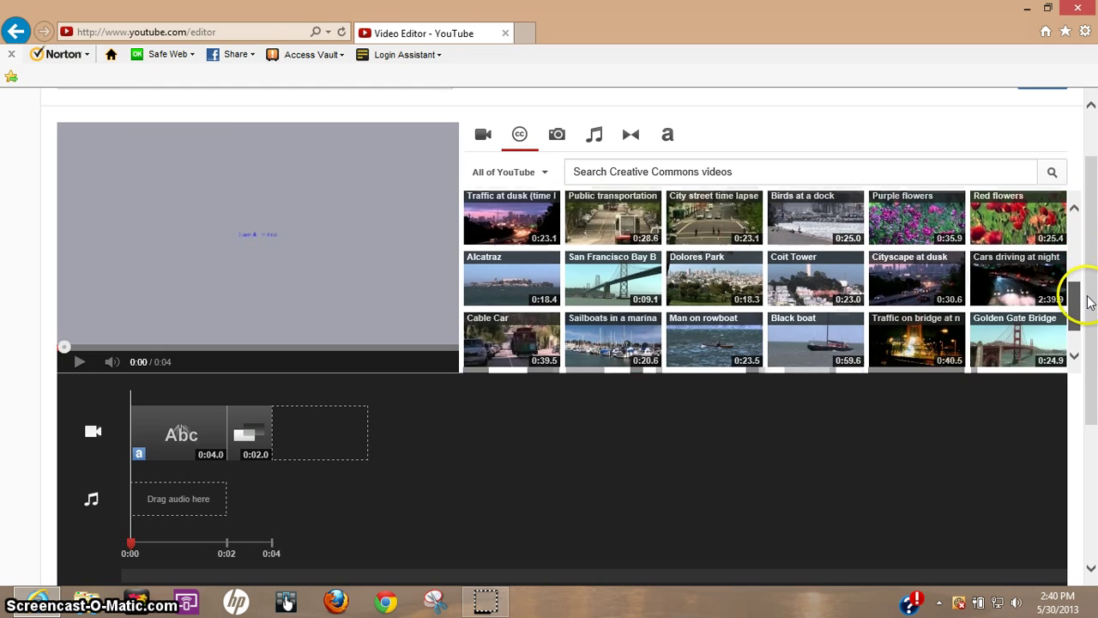
left_click_drag(1086, 298, 1077, 230)
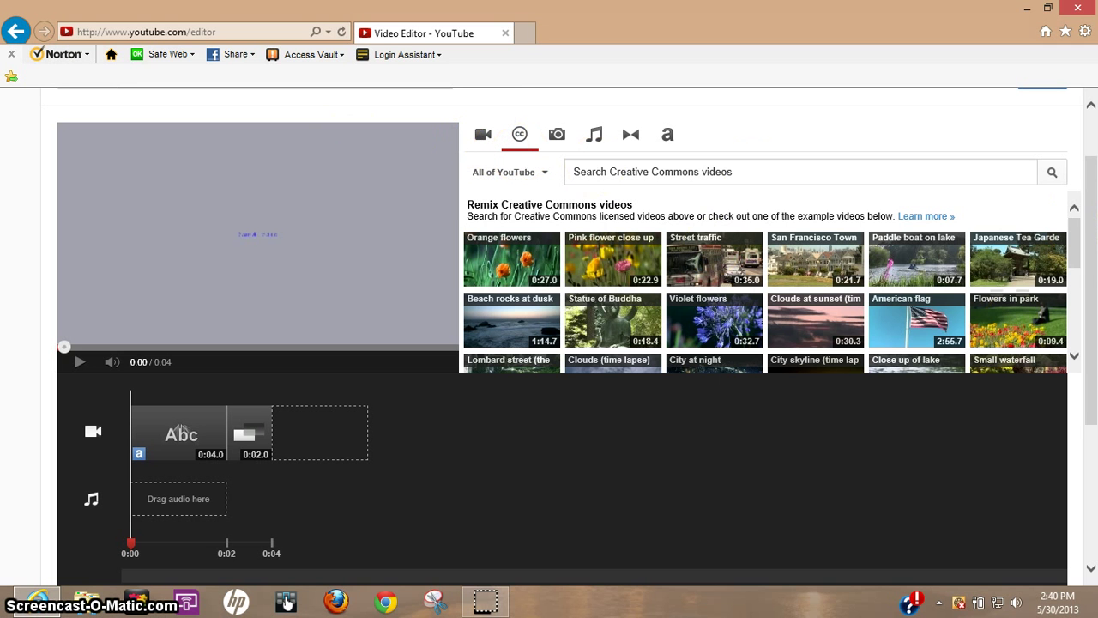
left_click_drag(1079, 251, 1080, 283)
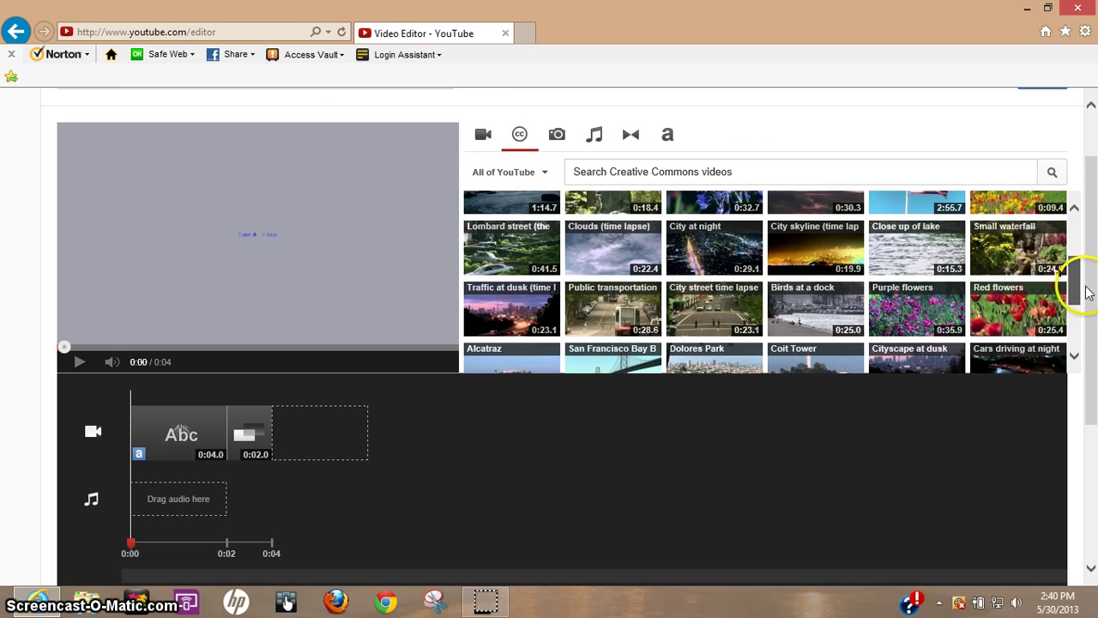
mouse_move(714, 233)
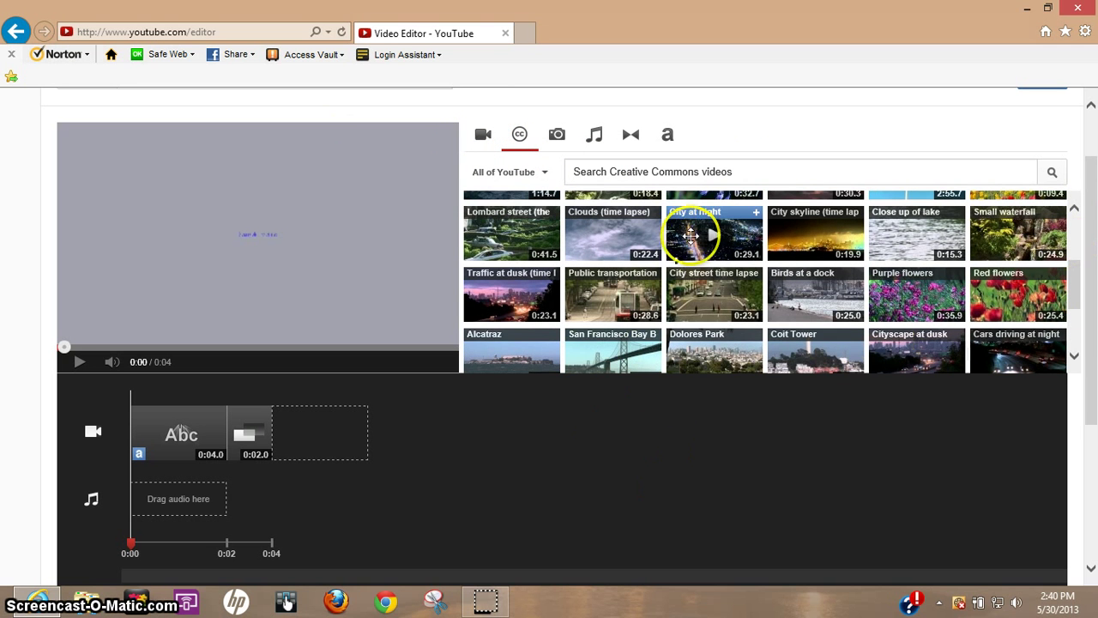
left_click_drag(687, 235, 332, 440)
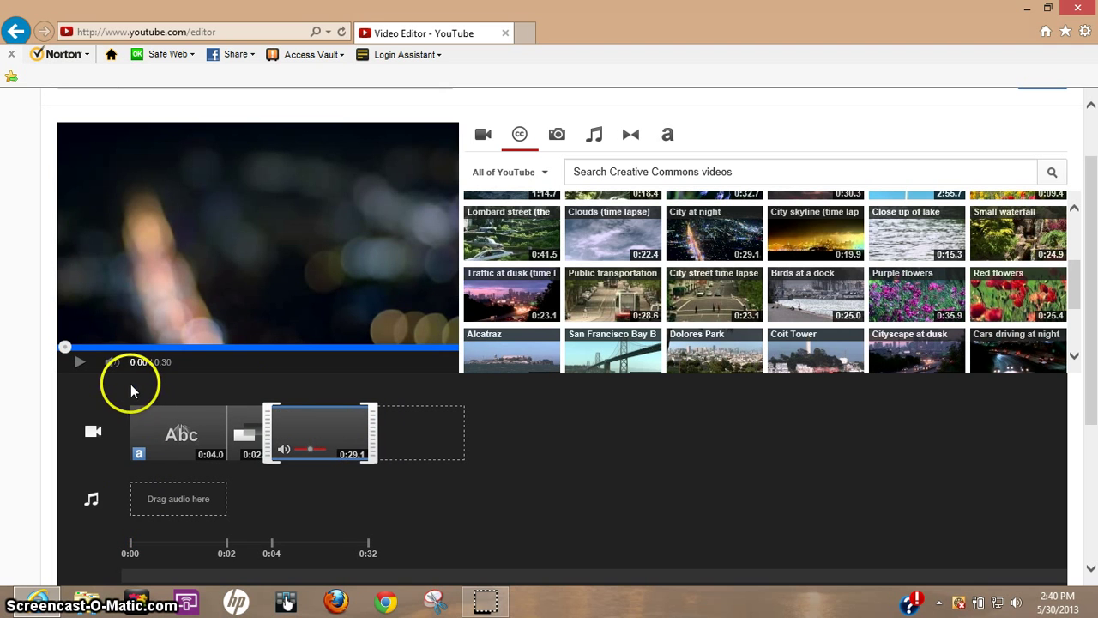
left_click(130, 385)
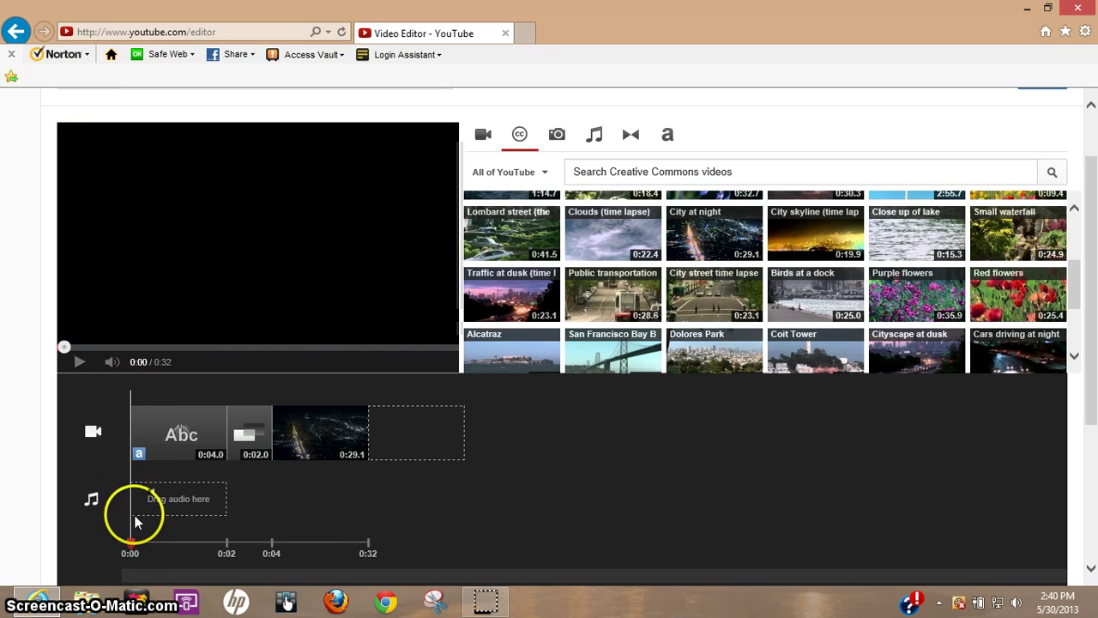
left_click_drag(175, 547, 159, 553)
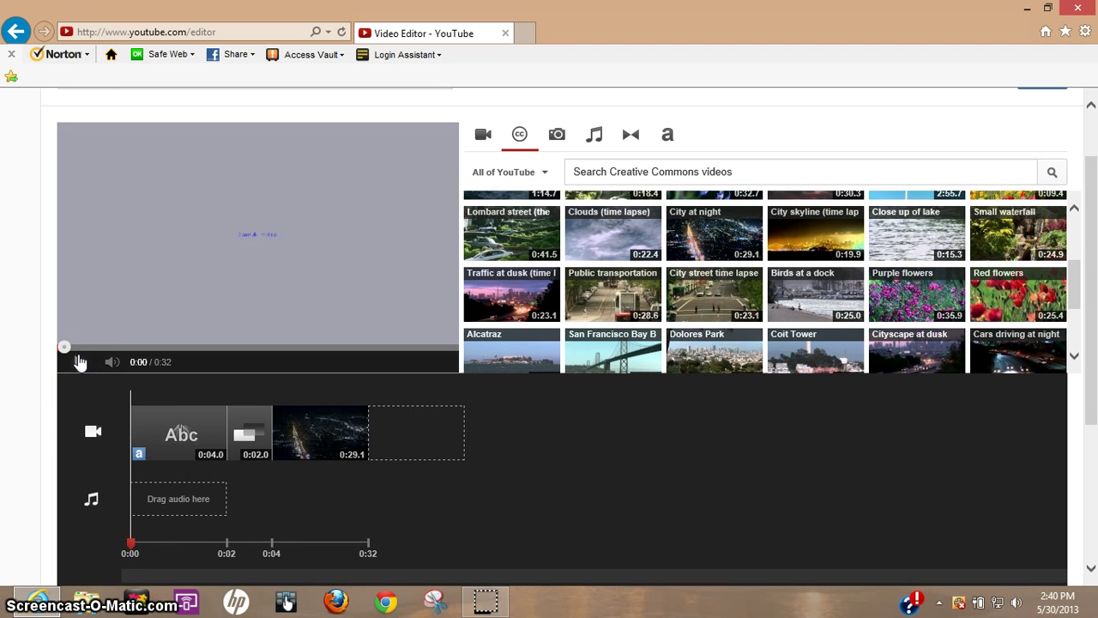
Step: Play the project from the beginning and pause at 0:16 in the City at night clip
left_click(75, 361)
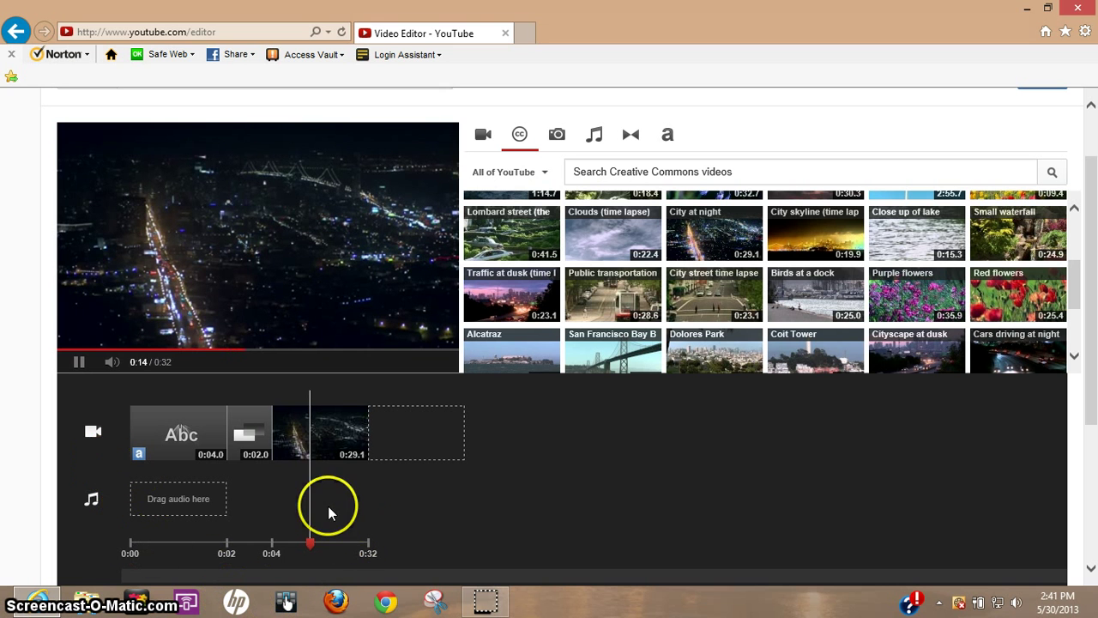
left_click(78, 365)
mouse_move(319, 433)
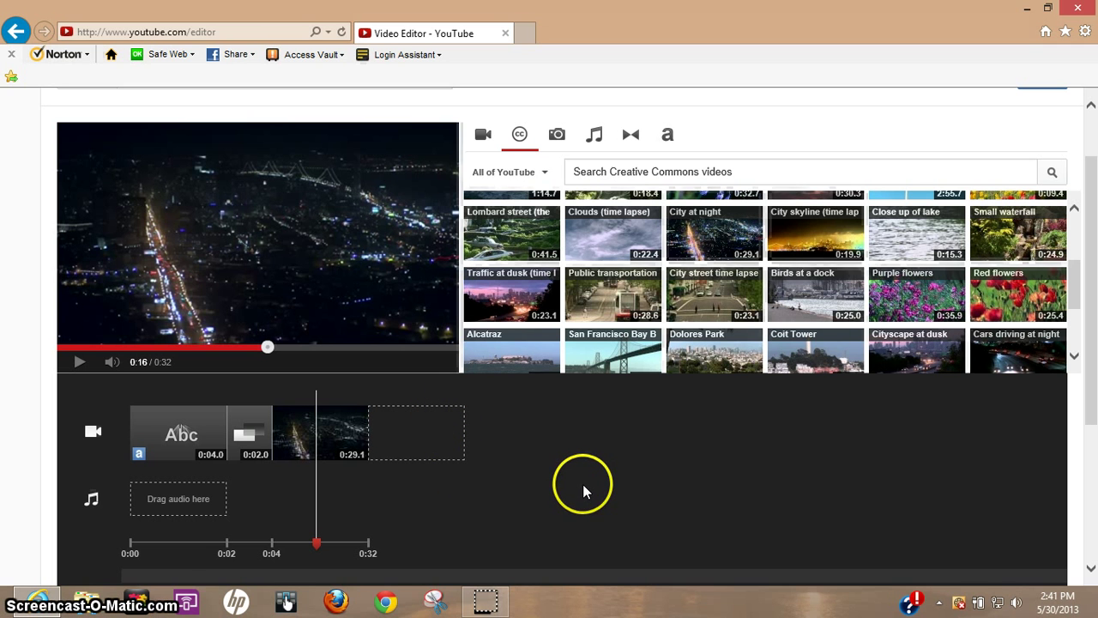
scroll(583, 486, "up", 2)
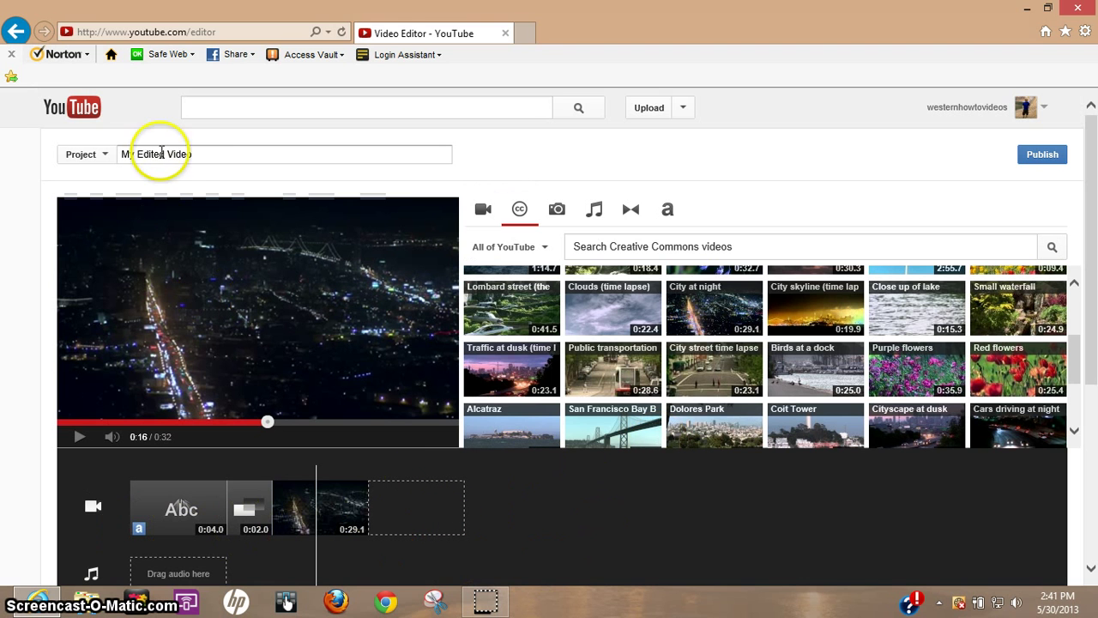
triple_click(153, 154)
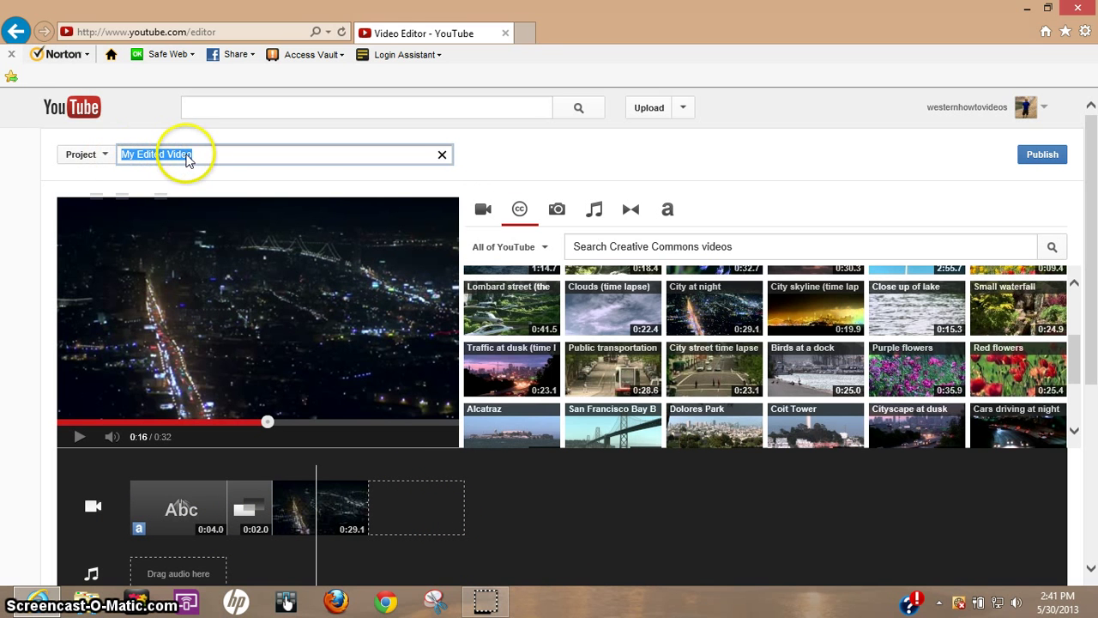
left_click(1042, 154)
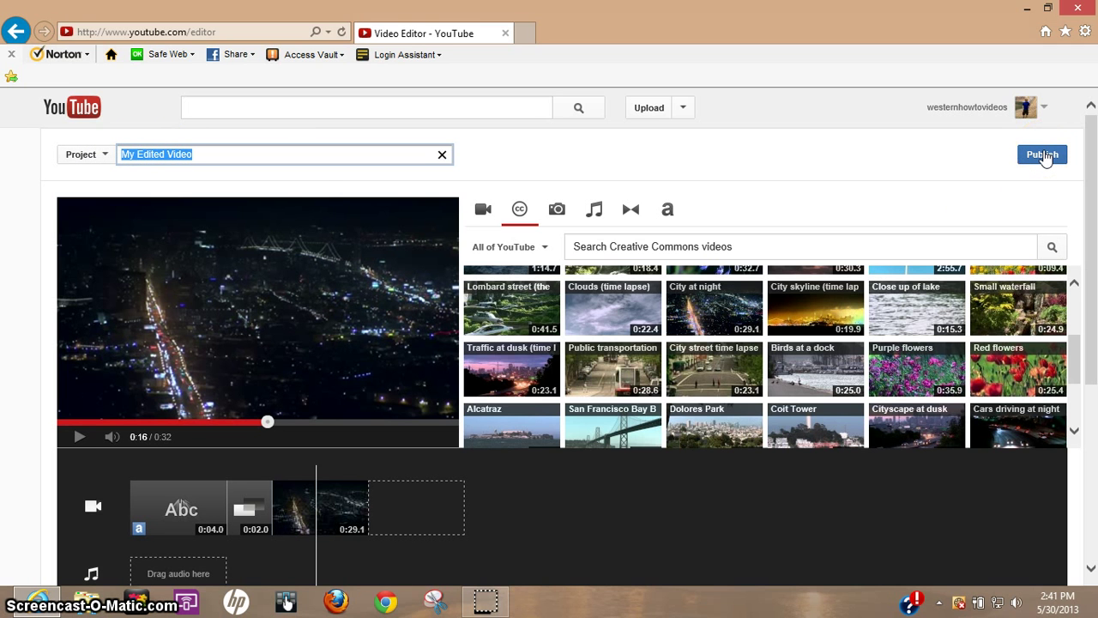
left_click(1043, 158)
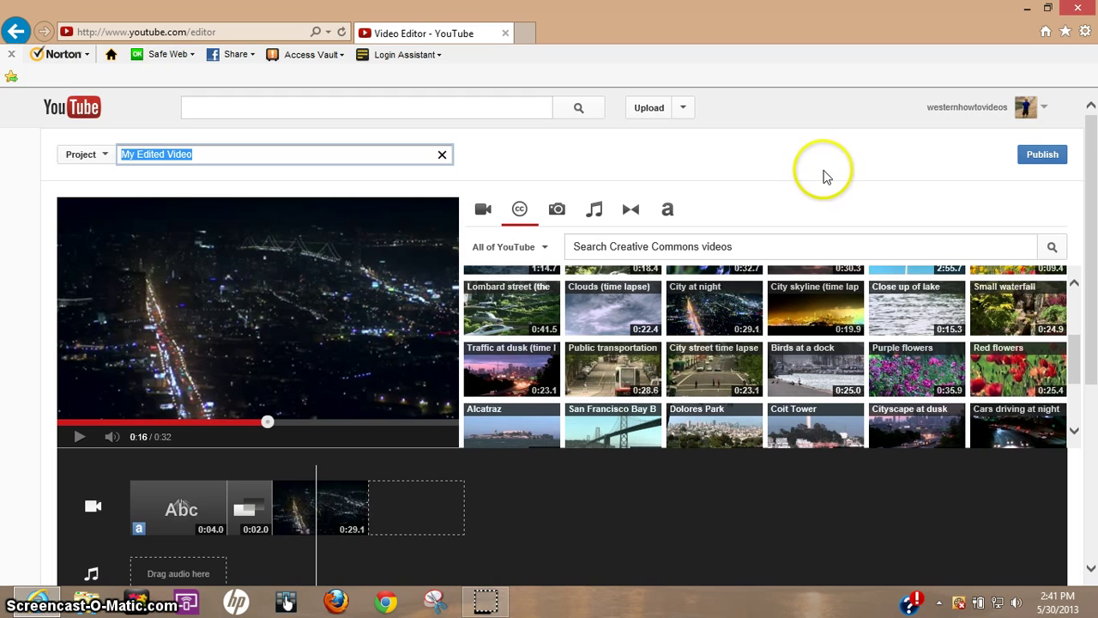
scroll(755, 257, "down", 2)
scroll(617, 496, "up", 1)
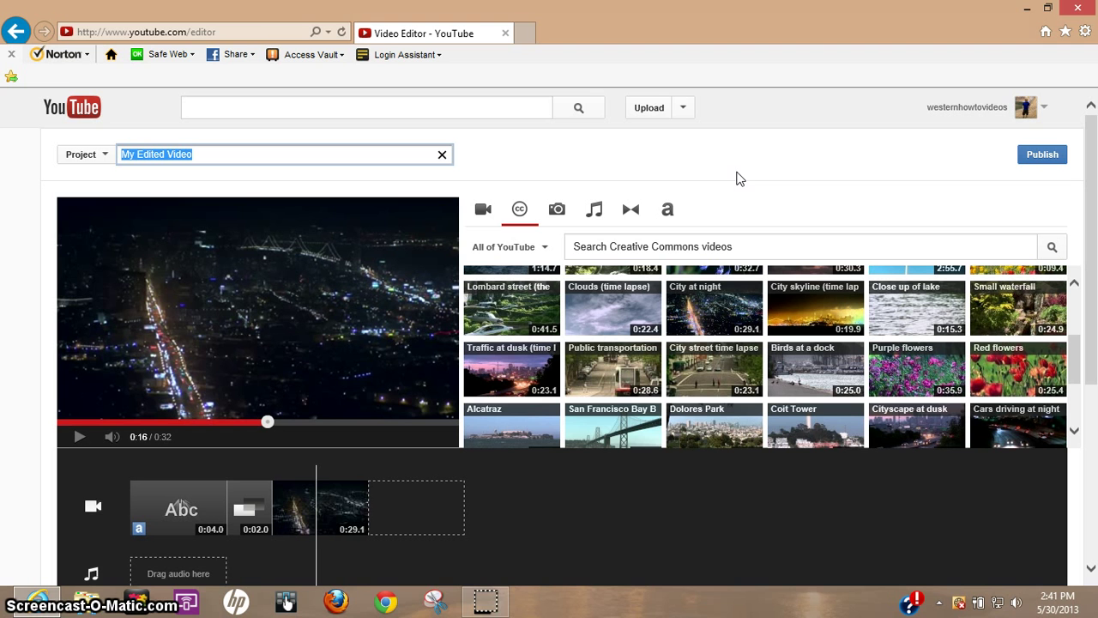
mouse_move(320, 507)
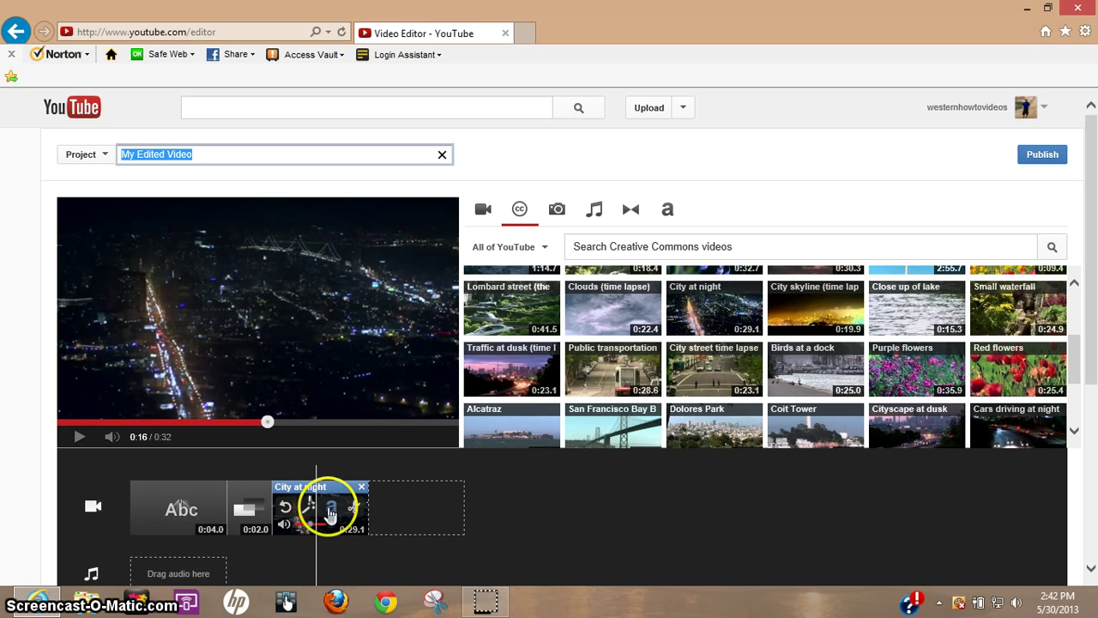
left_click(330, 512)
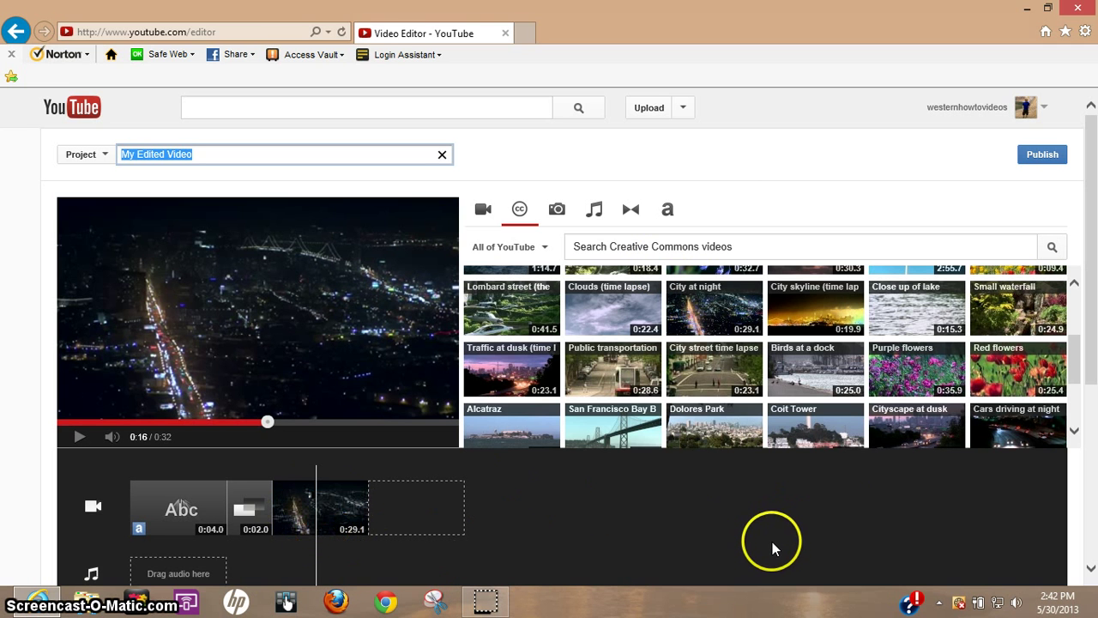